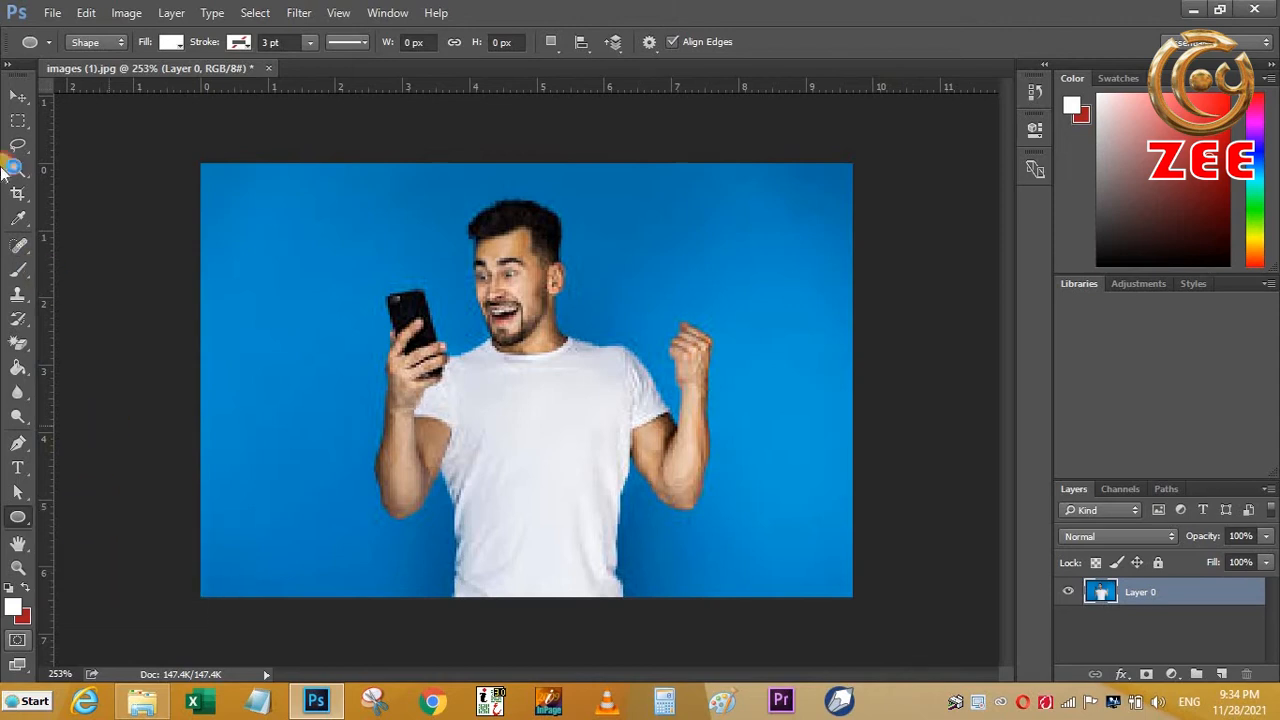
# - Draw a tall freehand Lasso selection in the blue background to the left of the man
pyautogui.click(383, 263)
pyautogui.click(732, 293)
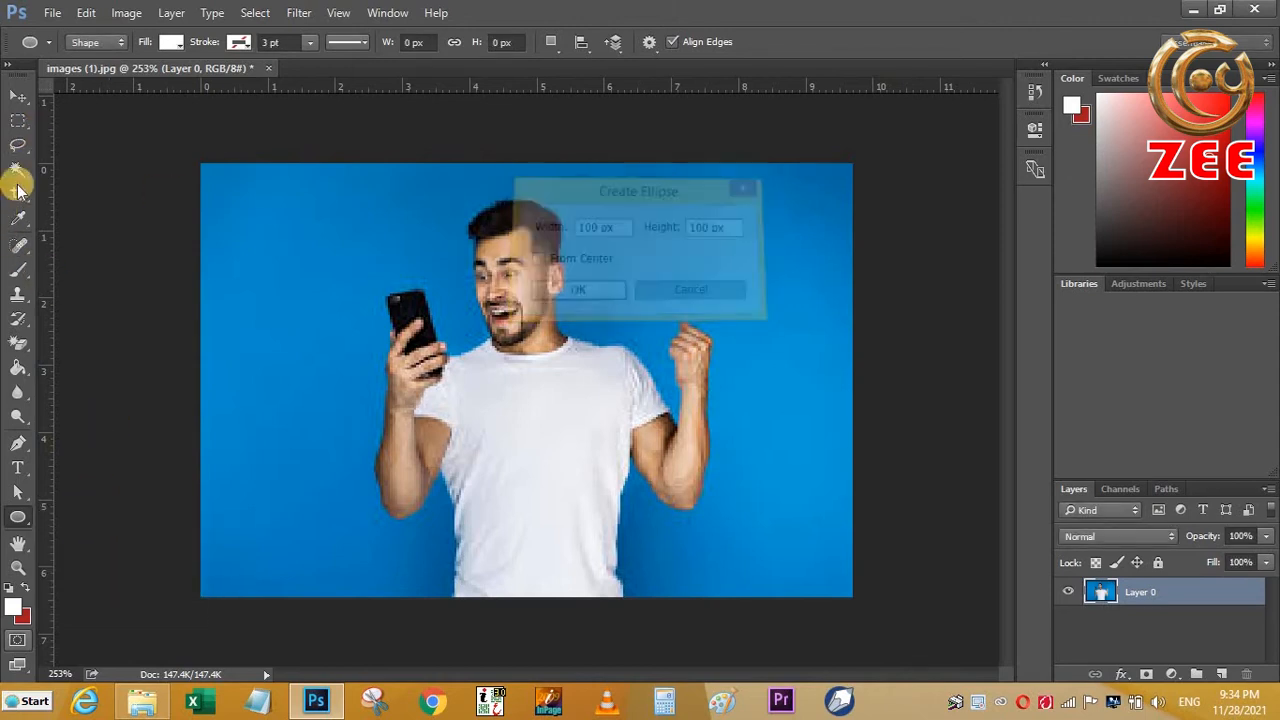
pyautogui.moveTo(24, 147)
pyautogui.mouseDown()
pyautogui.moveTo(171, 180)
pyautogui.moveTo(200, 120)
pyautogui.moveTo(177, 131)
pyautogui.moveTo(179, 166)
pyautogui.mouseUp()
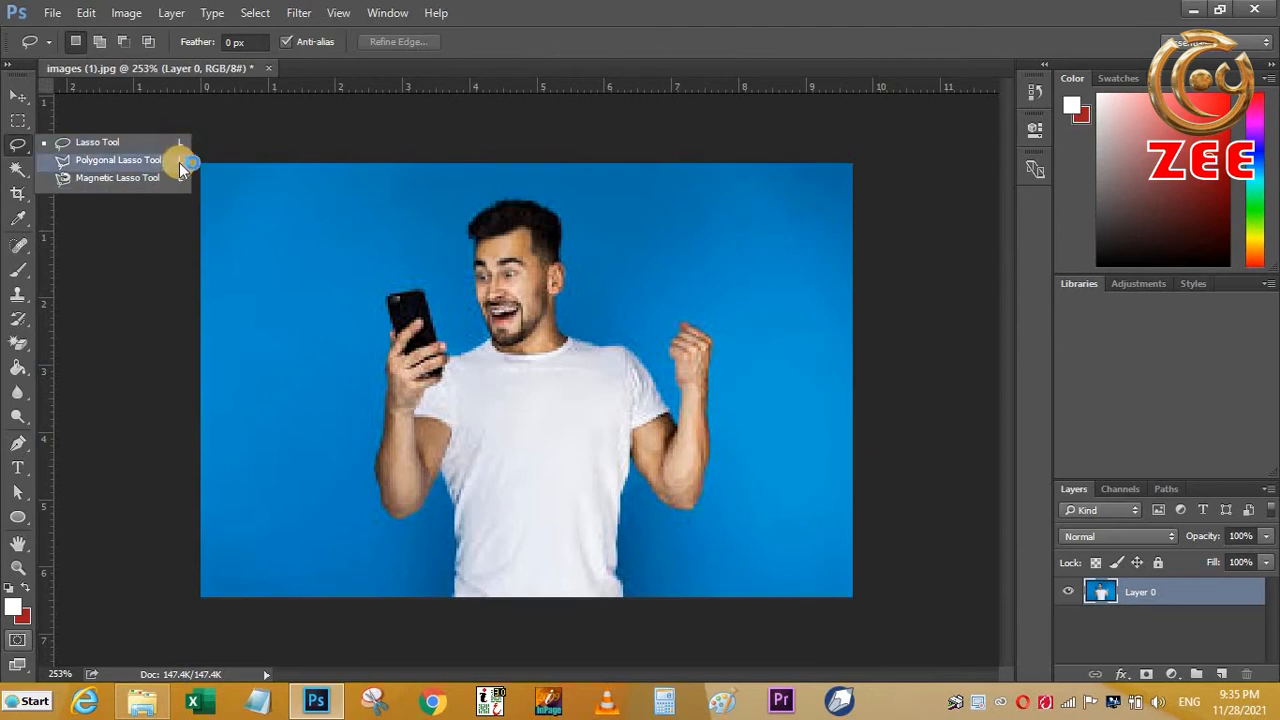
pyautogui.click(108, 150)
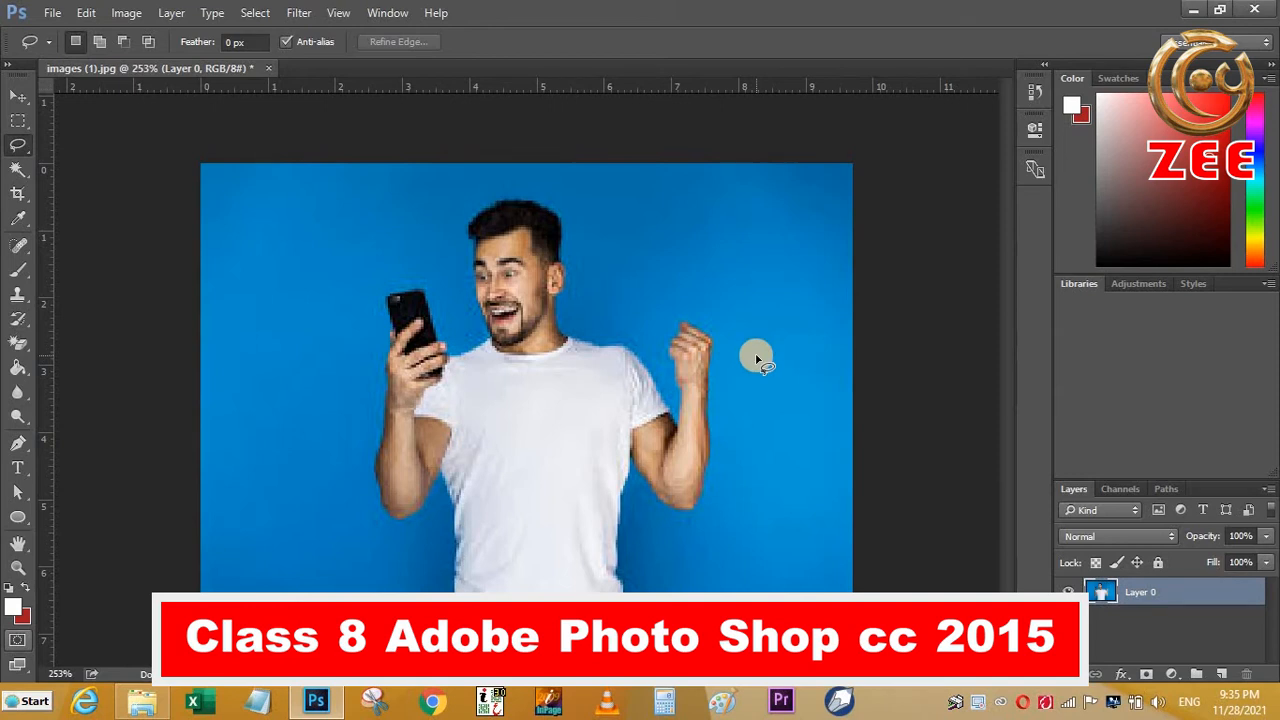
pyautogui.moveTo(247, 207)
pyautogui.mouseDown()
pyautogui.moveTo(261, 333)
pyautogui.moveTo(240, 510)
pyautogui.moveTo(273, 520)
pyautogui.moveTo(316, 488)
pyautogui.moveTo(322, 274)
pyautogui.moveTo(302, 208)
pyautogui.moveTo(248, 212)
pyautogui.mouseUp()
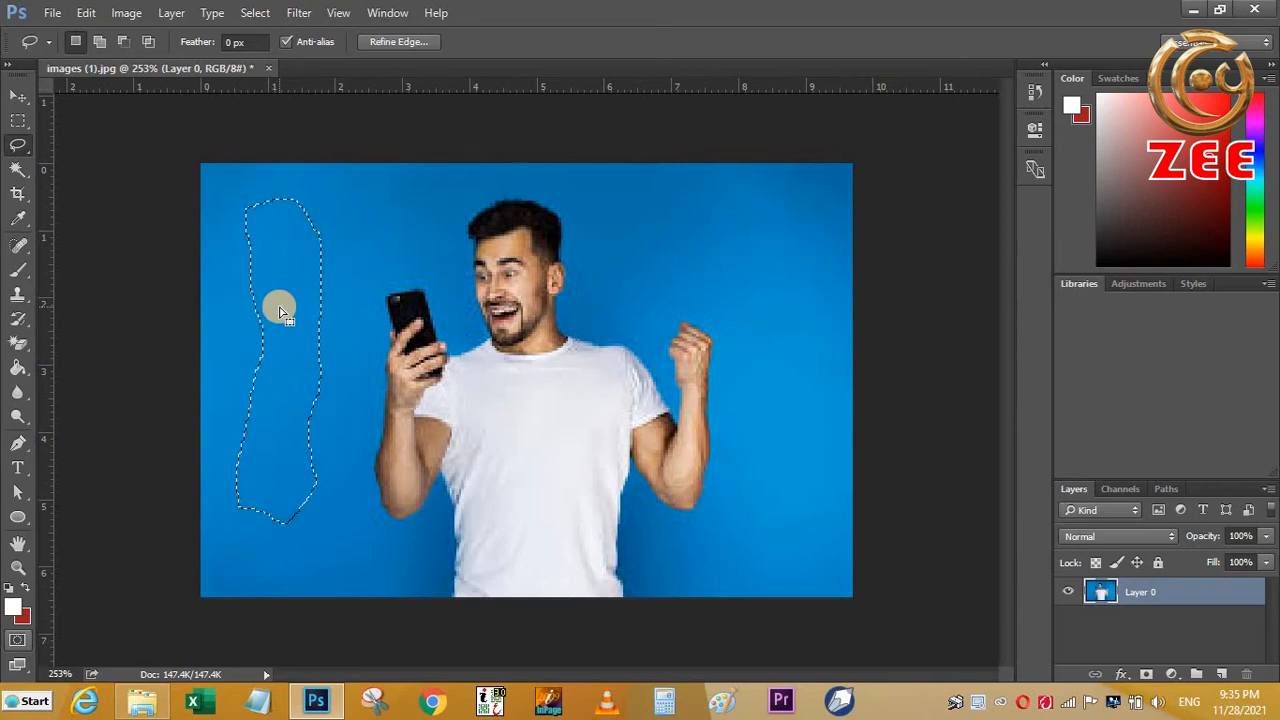
# - Try filling the selected strip with the white foreground colour using the Paint Bucket, undo the fill and deselect
pyautogui.click(30, 124)
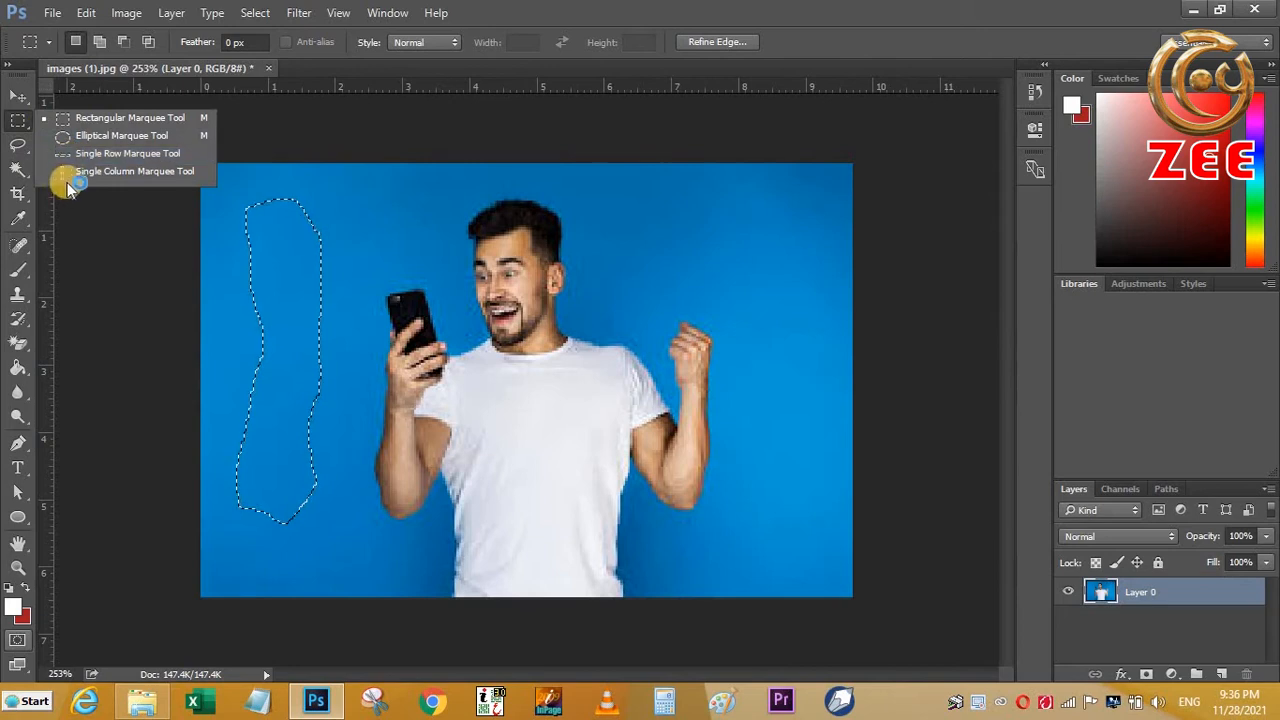
pyautogui.click(18, 145)
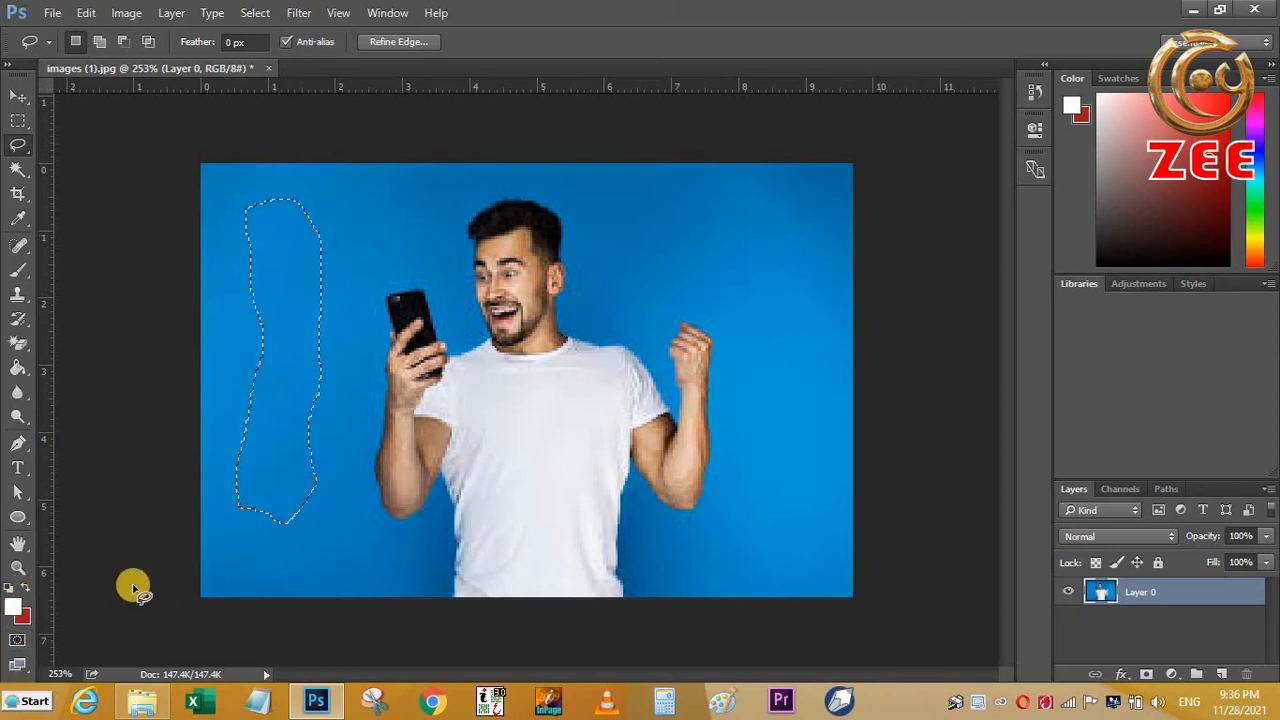
pyautogui.click(20, 611)
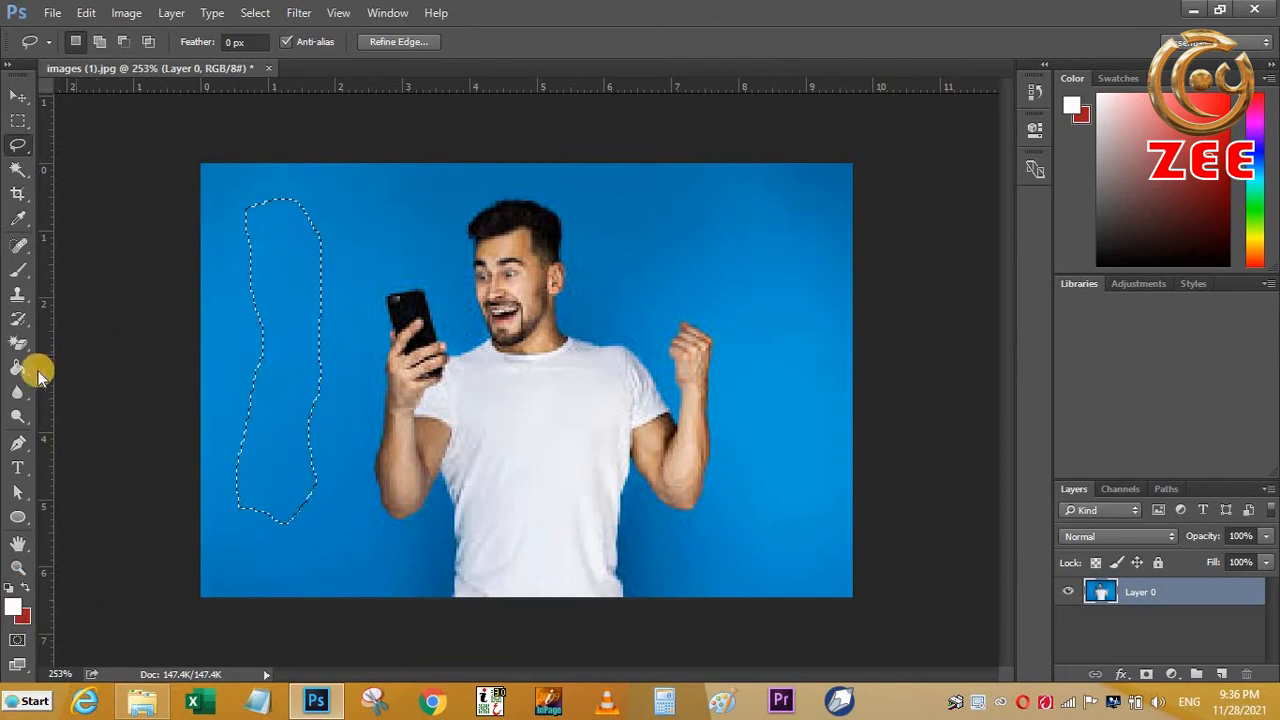
pyautogui.click(20, 368)
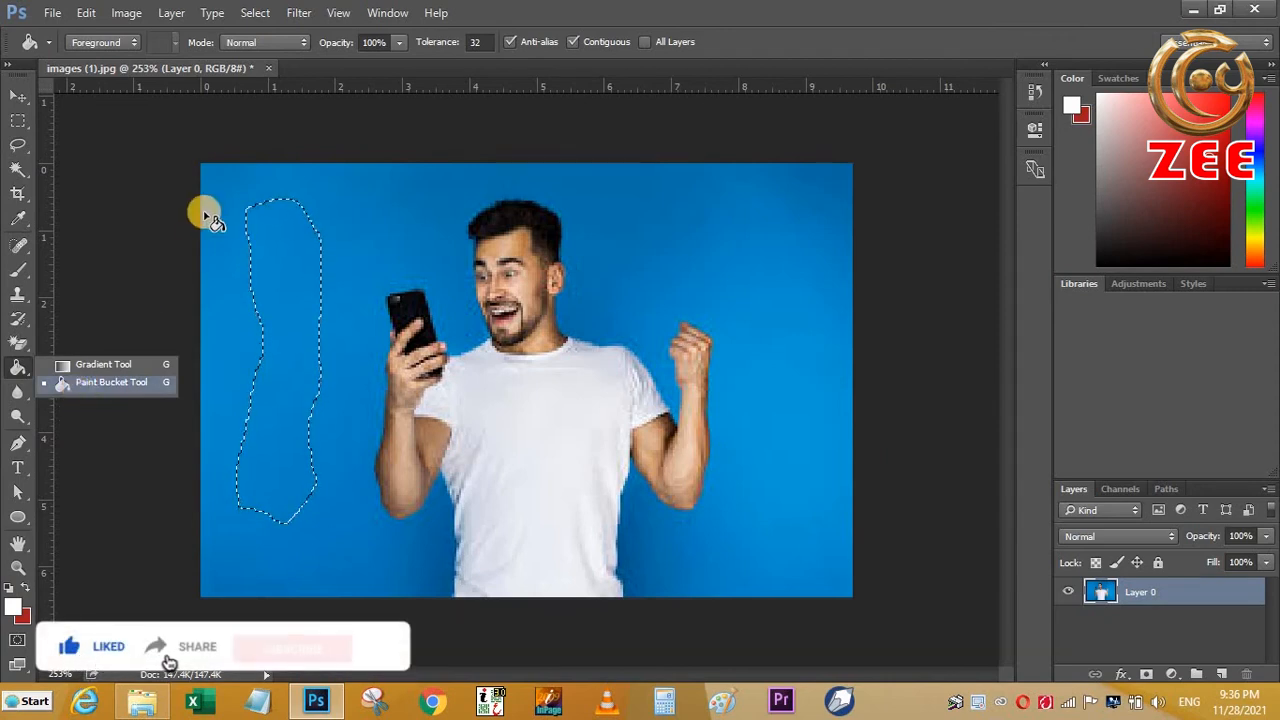
pyautogui.click(100, 382)
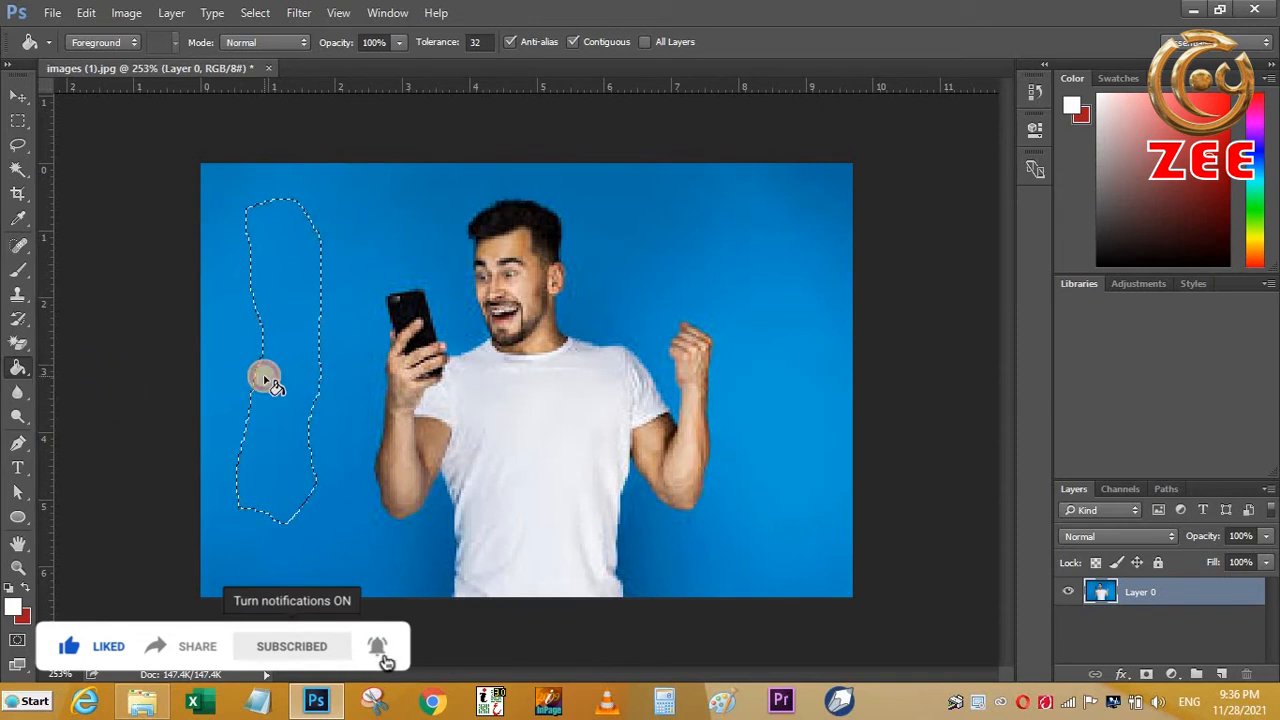
pyautogui.click(265, 382)
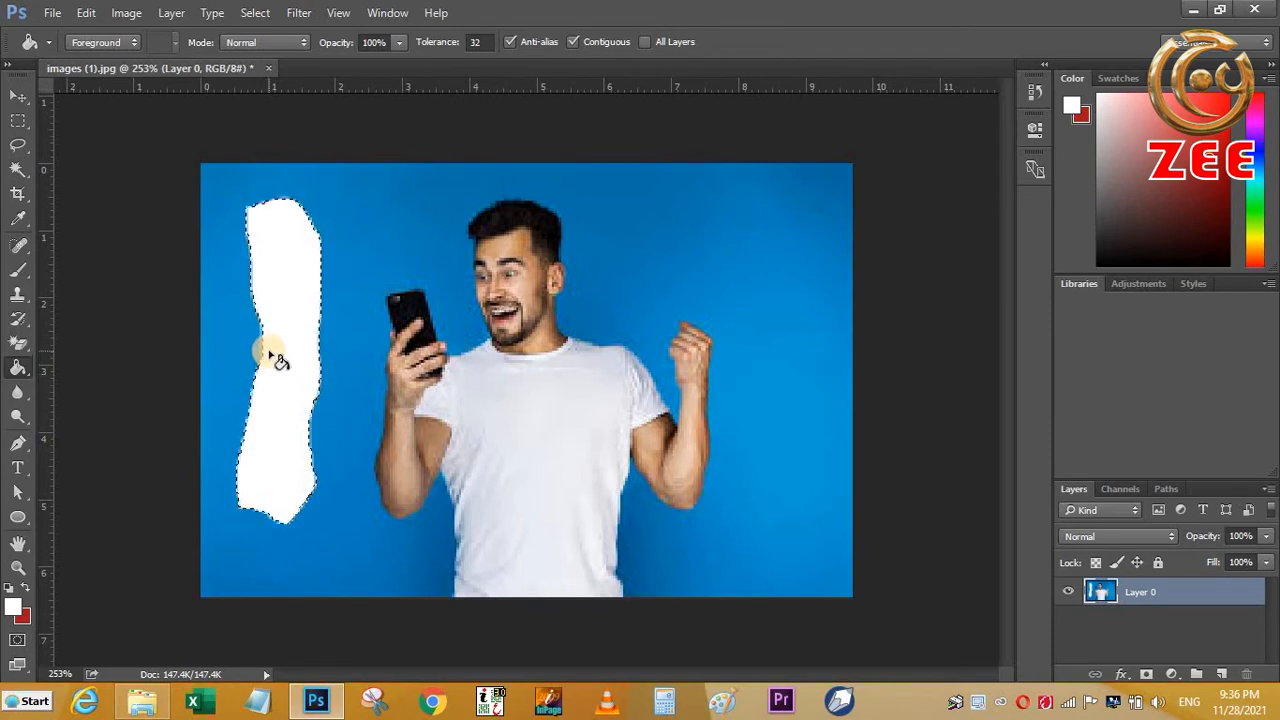
pyautogui.hotkey('ctrl', 'z')
pyautogui.hotkey('ctrl', 'd')
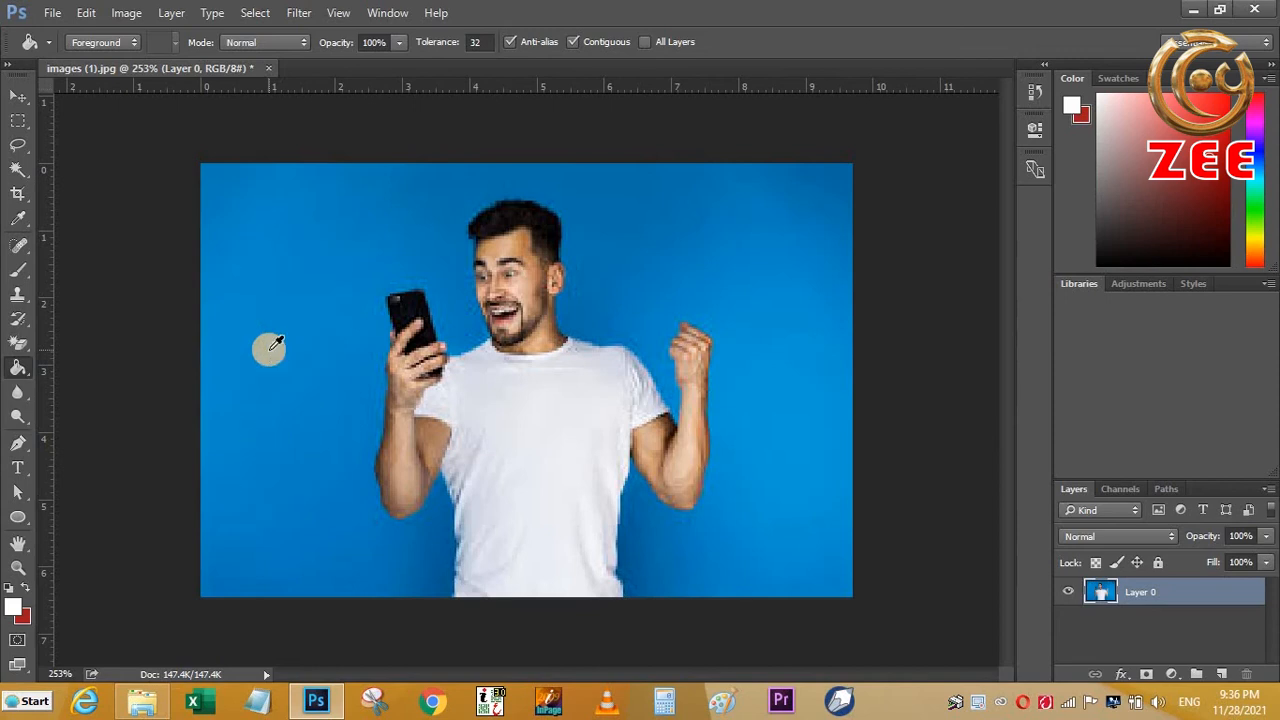
# - Draw a freehand Lasso selection running from the upper-left background across and around the man's head
pyautogui.click(18, 144)
pyautogui.click(59, 148)
pyautogui.moveTo(238, 213)
pyautogui.mouseDown()
pyautogui.moveTo(303, 183)
pyautogui.moveTo(646, 192)
pyautogui.moveTo(665, 320)
pyautogui.moveTo(598, 366)
pyautogui.moveTo(528, 361)
pyautogui.moveTo(457, 328)
pyautogui.moveTo(433, 258)
pyautogui.moveTo(383, 224)
pyautogui.moveTo(257, 217)
pyautogui.mouseUp()
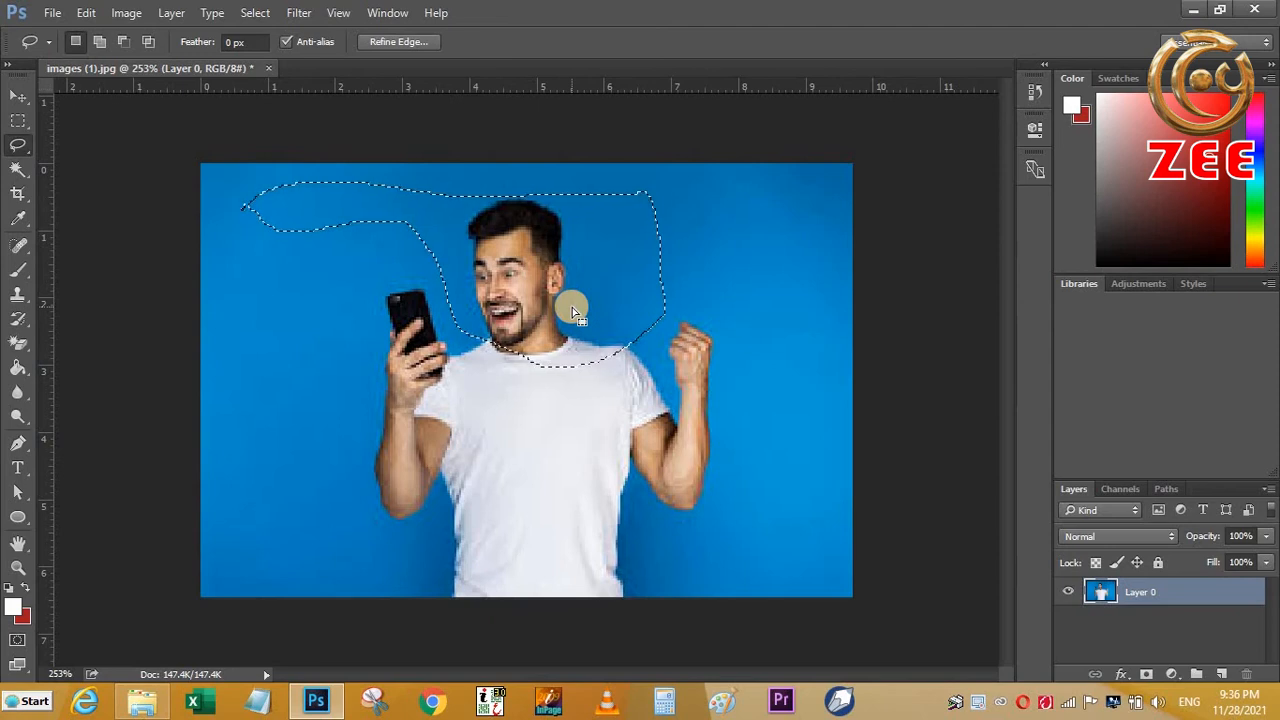
# - Set the foreground colour to ff0000 and fill the selected background around the man's head using the Paint Bucket
pyautogui.click(13, 609)
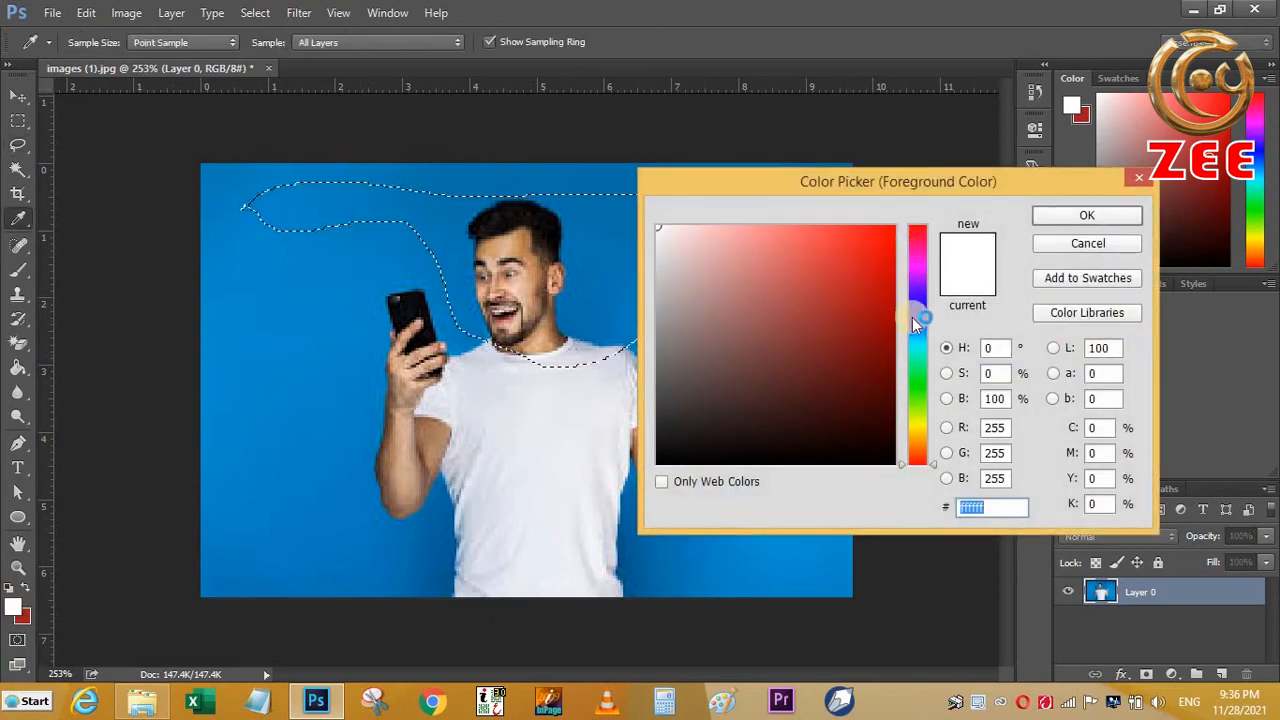
pyautogui.write('ff0000')
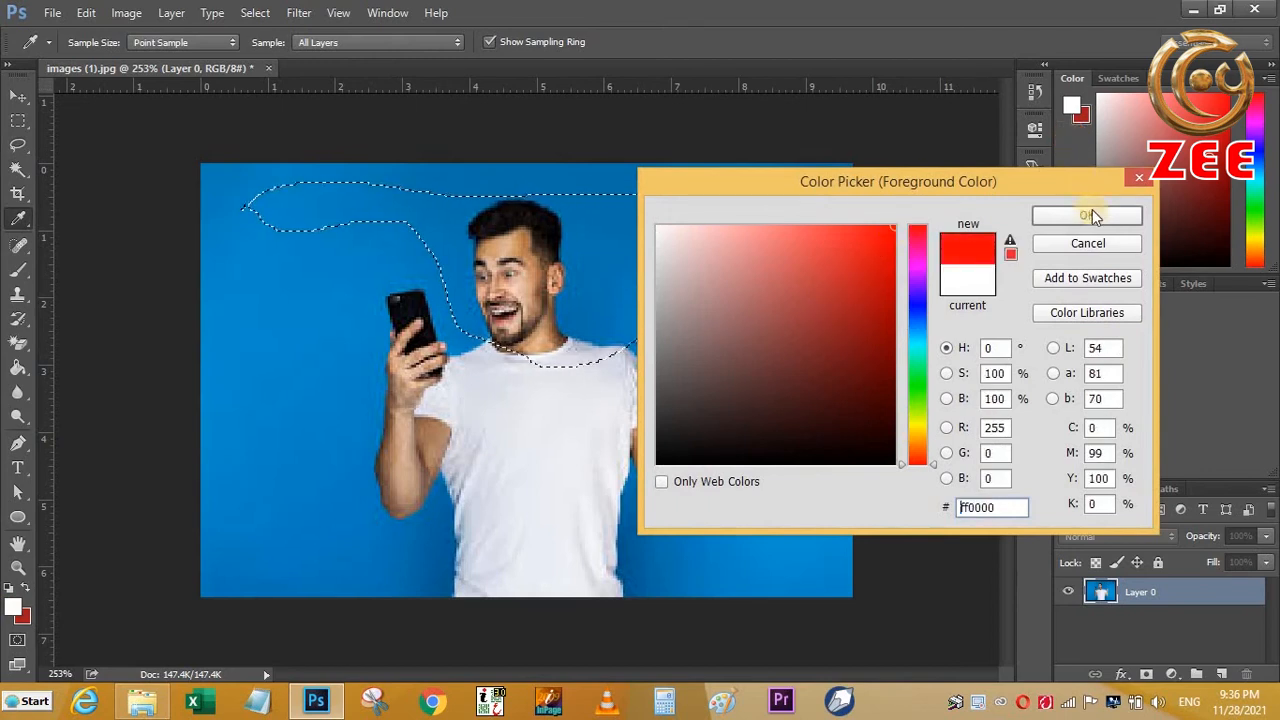
pyautogui.click(1087, 217)
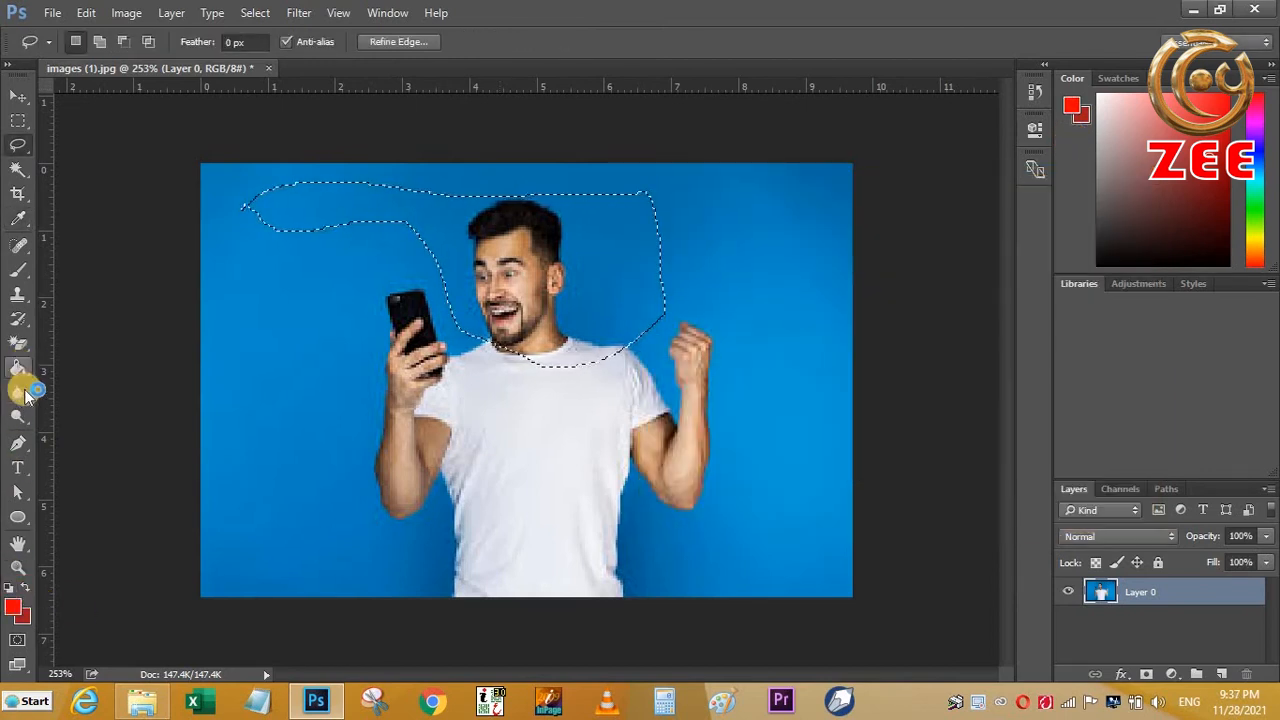
pyautogui.click(22, 368)
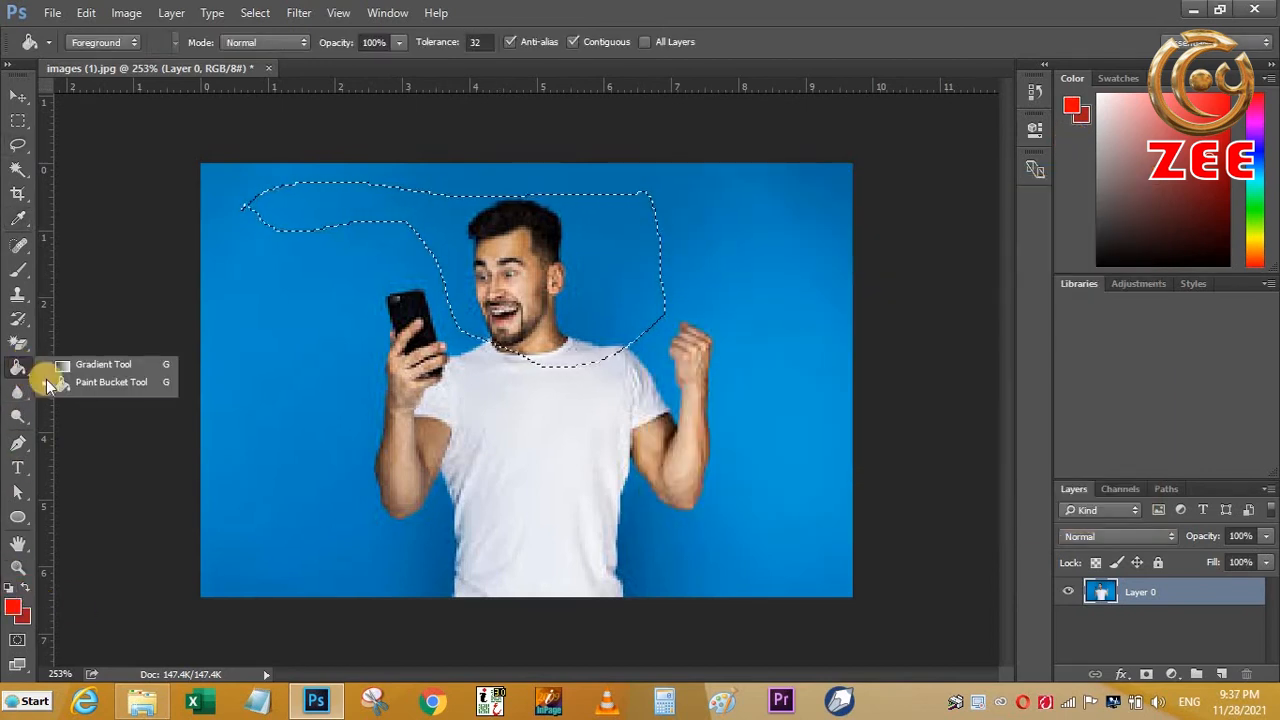
pyautogui.click(158, 390)
pyautogui.click(583, 291)
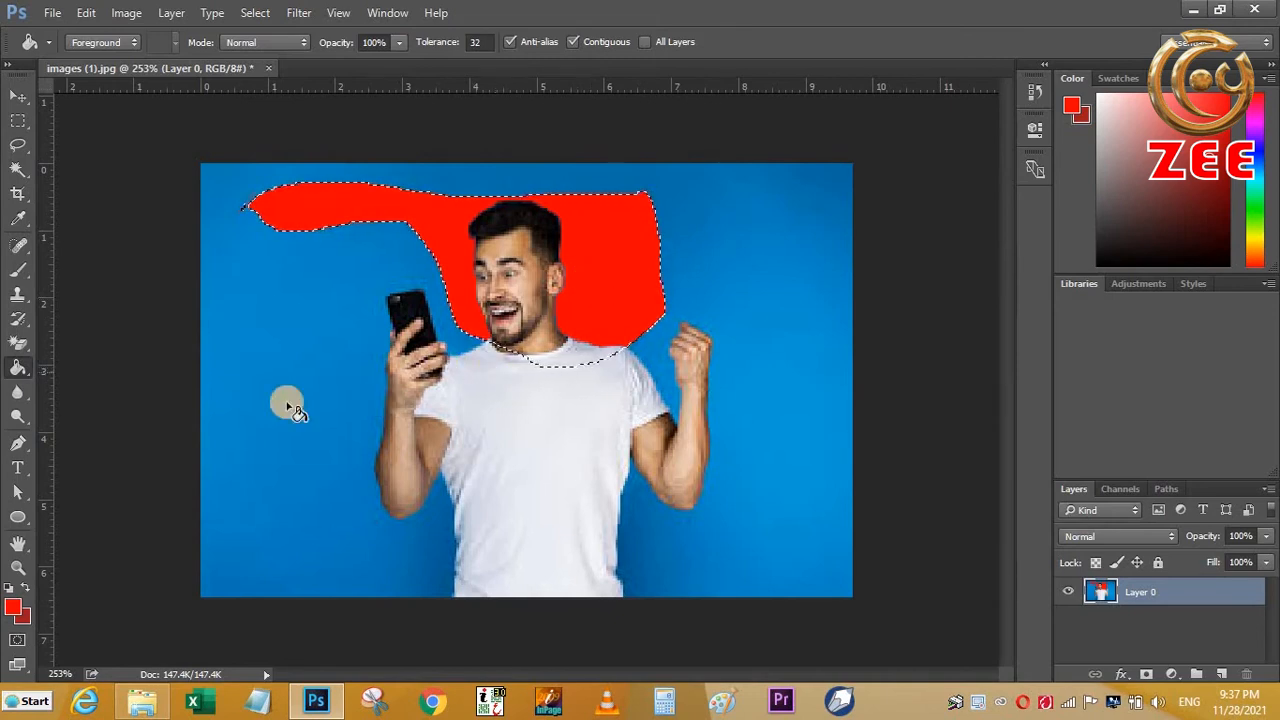
# - Swap the foreground and background colours and refill the selected red area with dark red using the Paint Bucket
pyautogui.click(28, 614)
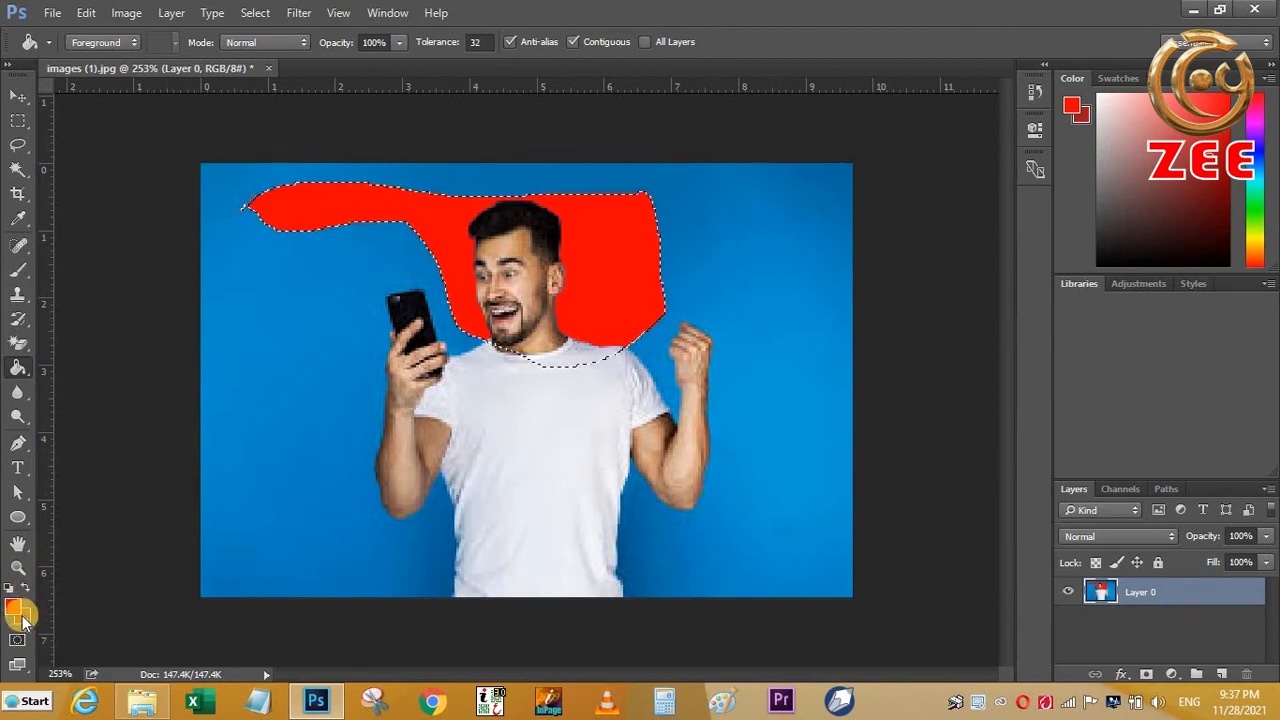
pyautogui.click(29, 588)
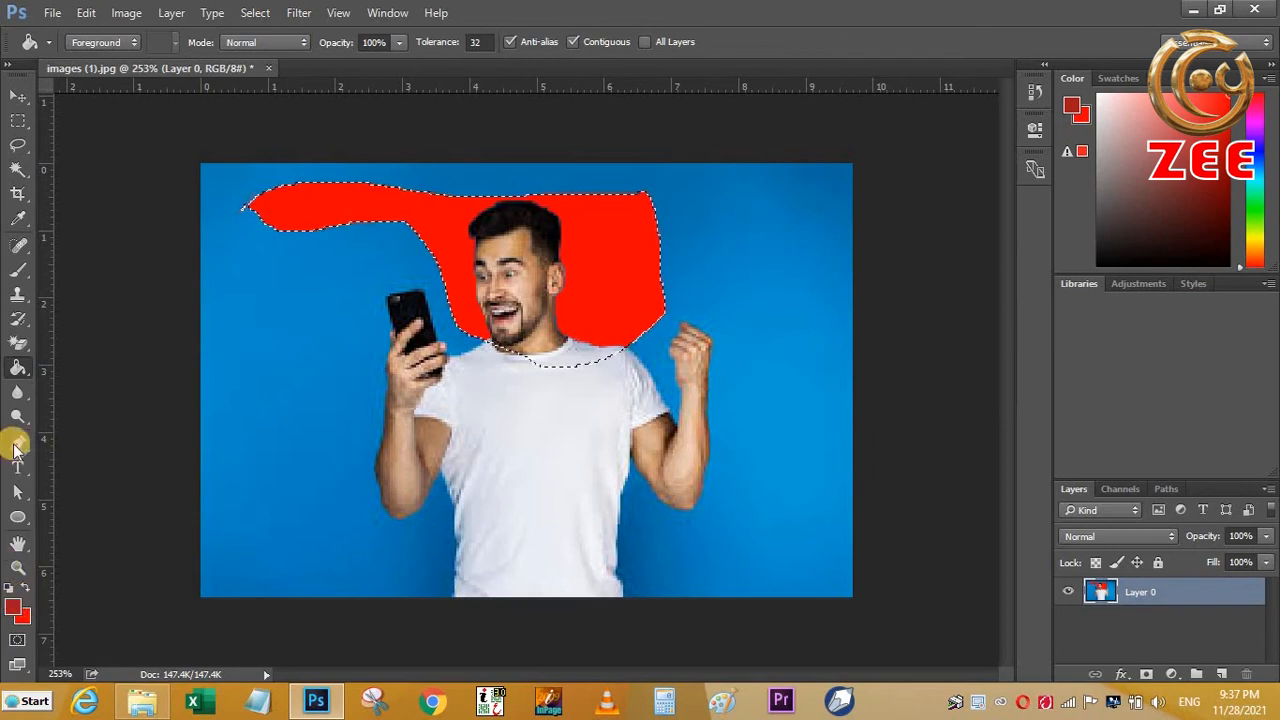
pyautogui.click(27, 378)
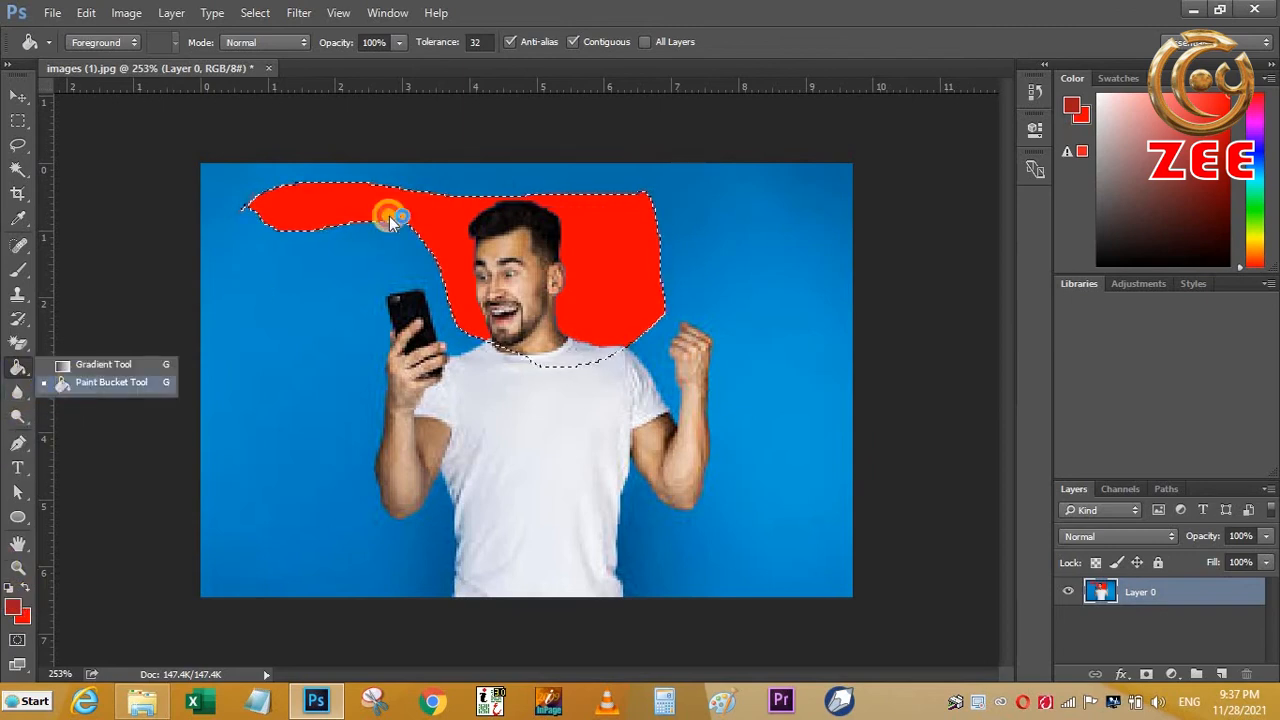
pyautogui.click(434, 224)
pyautogui.click(584, 236)
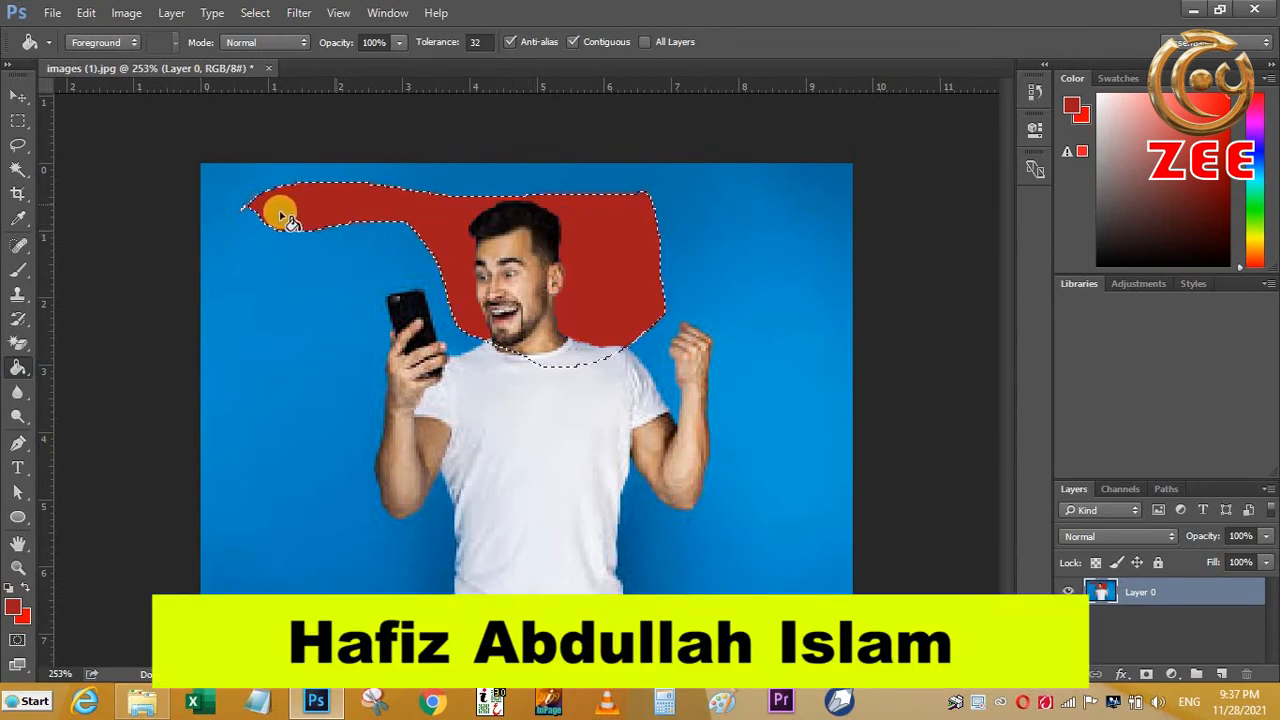
# - Undo the fills around the man's head and remove the selection
pyautogui.click(17, 95)
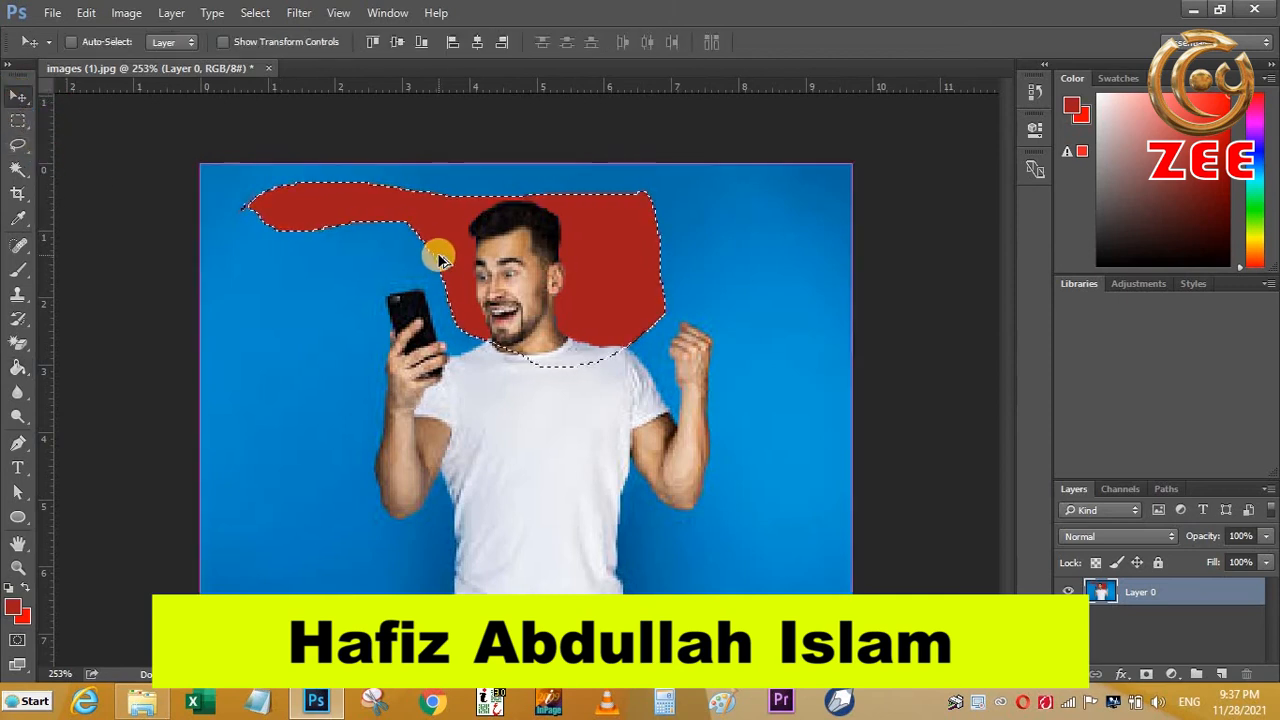
pyautogui.hotkey('ctrl', 'z')
pyautogui.hotkey('ctrl', 'z')
pyautogui.hotkey('ctrl', 'z')
pyautogui.hotkey('ctrl', 'z')
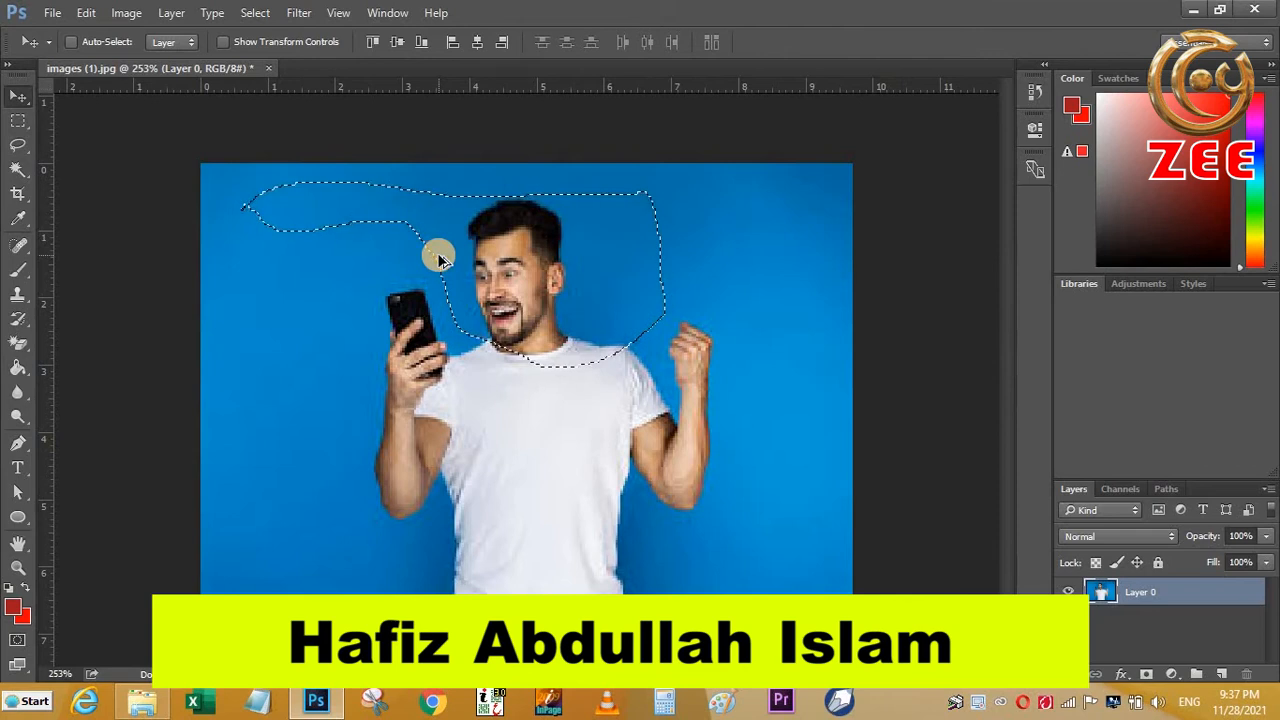
# - Activate the Lasso tool and browse the list of available tool presets
pyautogui.click(17, 145)
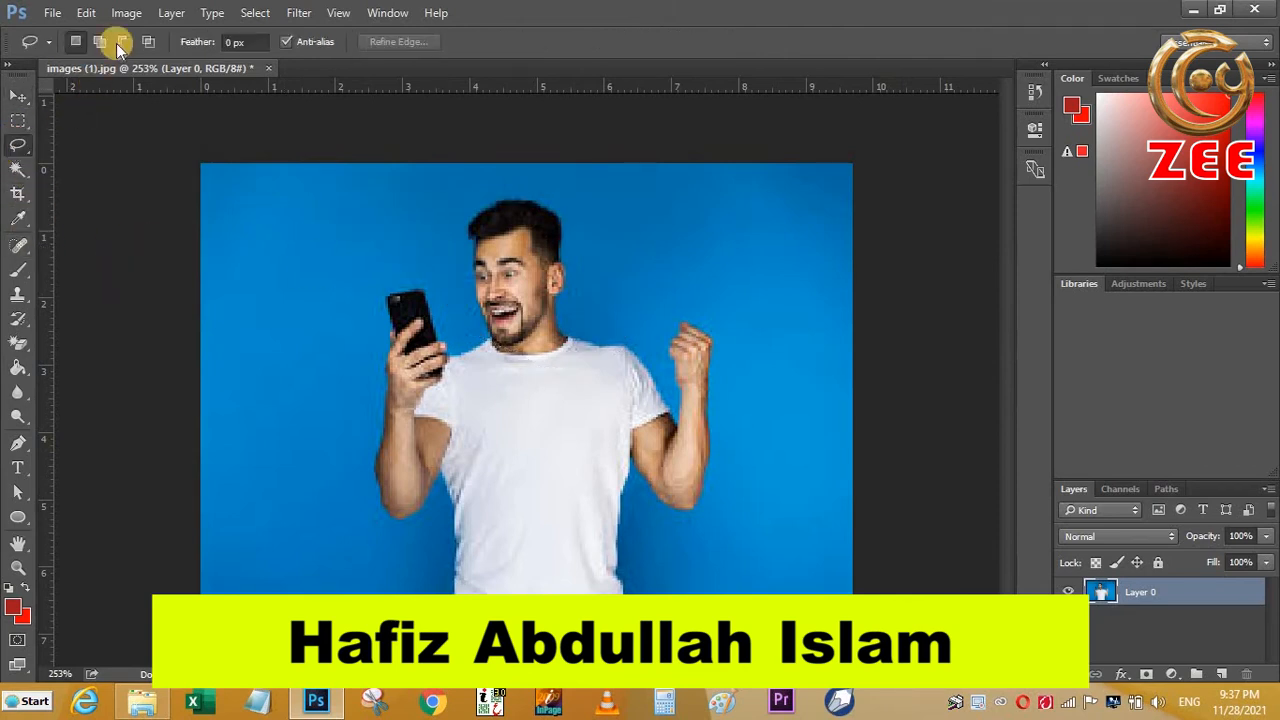
pyautogui.click(46, 44)
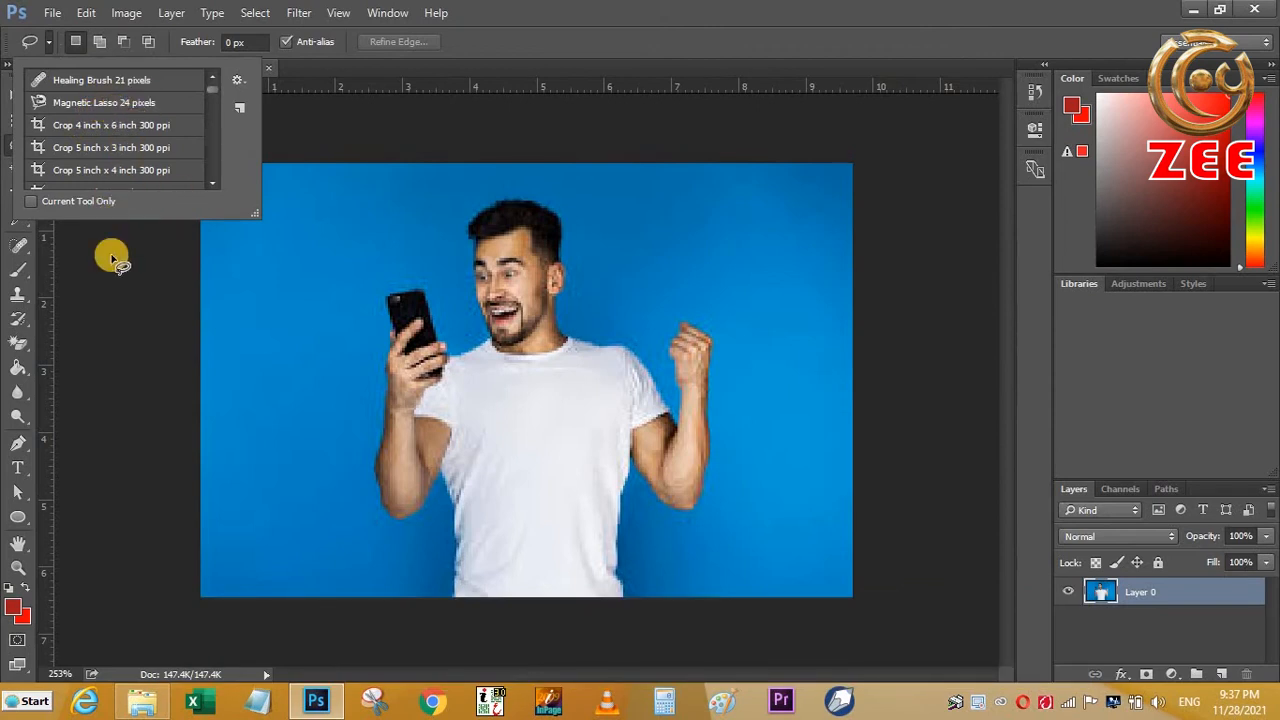
pyautogui.scroll(-5, 172, 155)
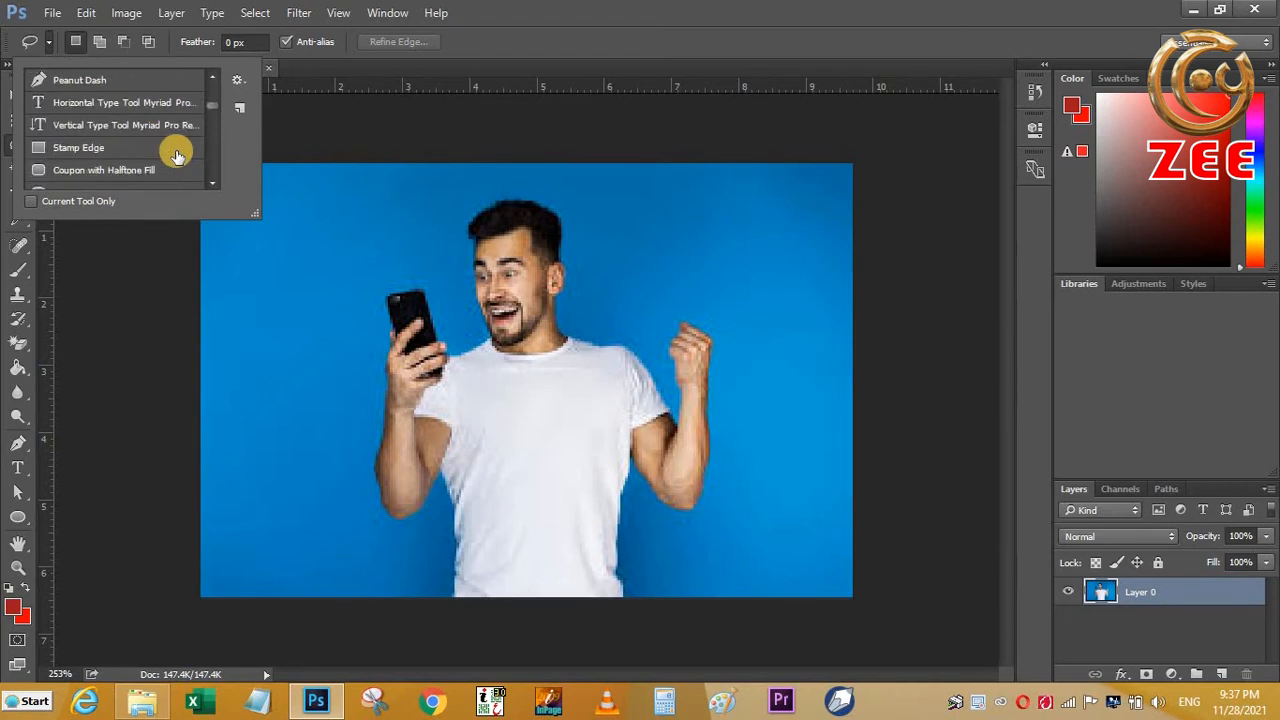
pyautogui.scroll(-3, 175, 155)
pyautogui.click(117, 270)
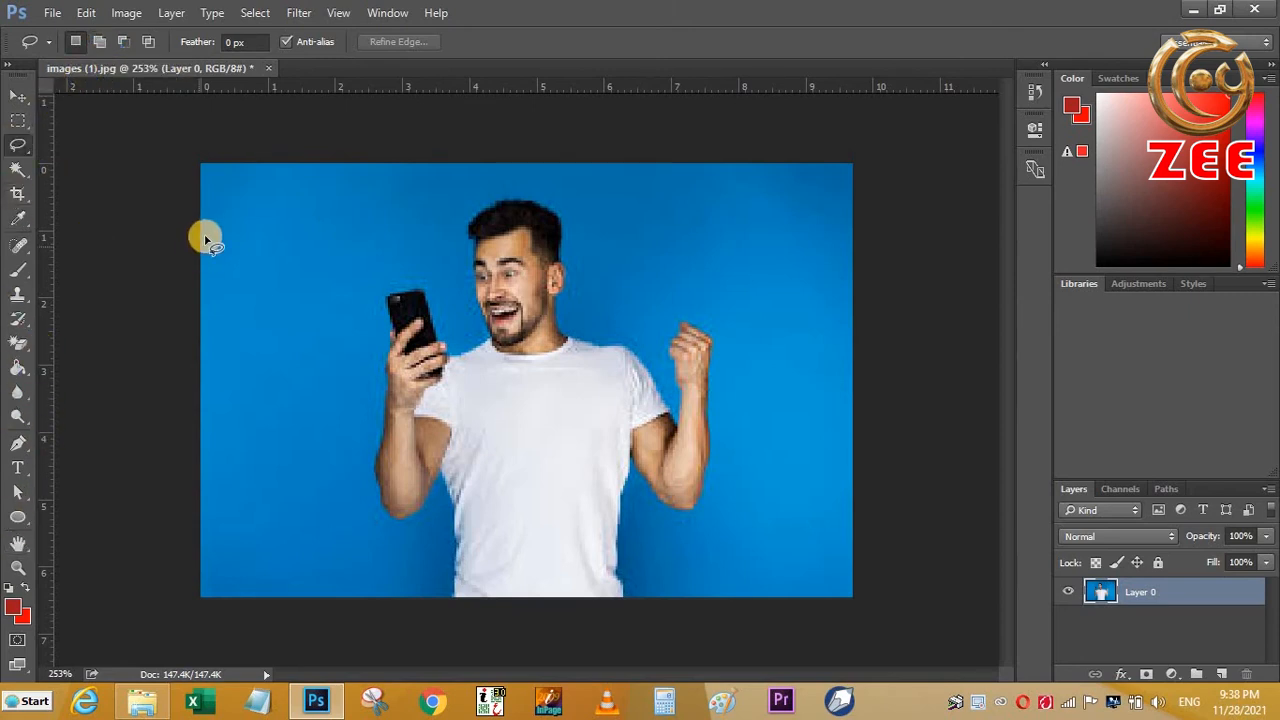
# - Lasso a freeform area in the background above the man's raised fist and extend it toward his head with Add to selection
pyautogui.moveTo(232, 198)
pyautogui.mouseDown()
pyautogui.moveTo(349, 322)
pyautogui.moveTo(303, 420)
pyautogui.moveTo(315, 507)
pyautogui.moveTo(247, 436)
pyautogui.moveTo(236, 192)
pyautogui.mouseUp()
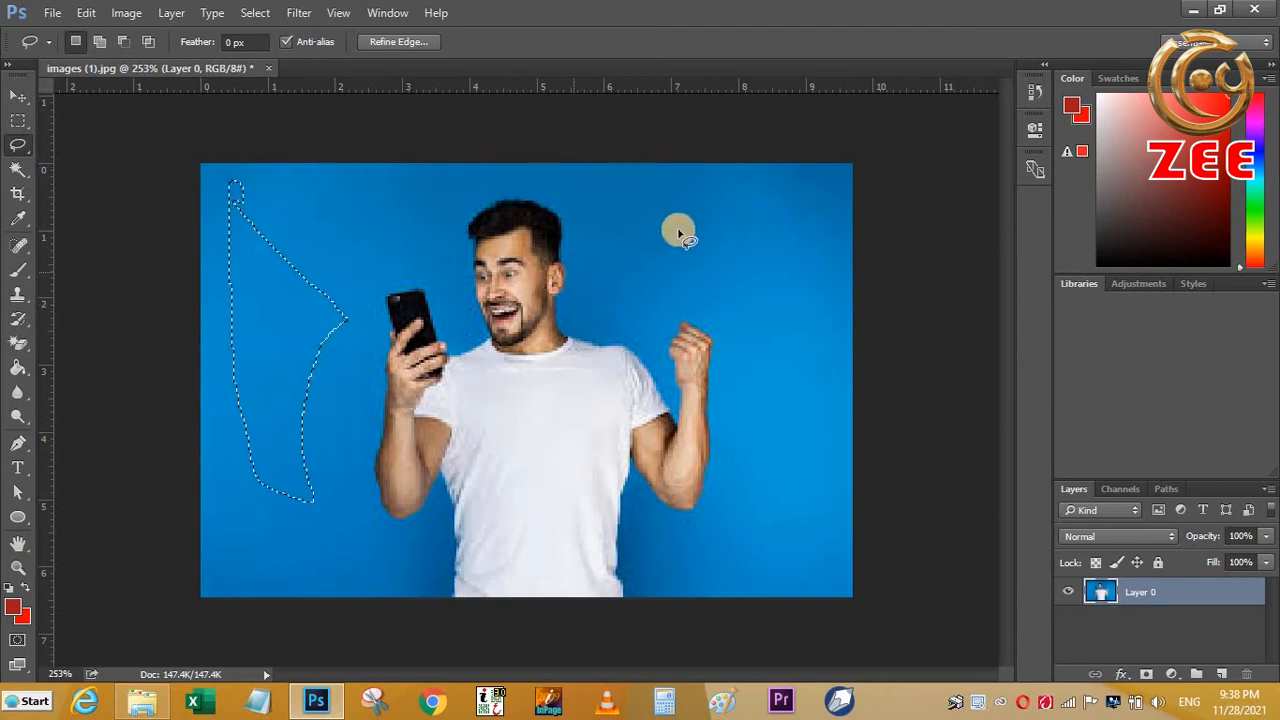
pyautogui.moveTo(782, 218)
pyautogui.mouseDown()
pyautogui.moveTo(731, 246)
pyautogui.moveTo(789, 332)
pyautogui.moveTo(790, 362)
pyautogui.mouseUp()
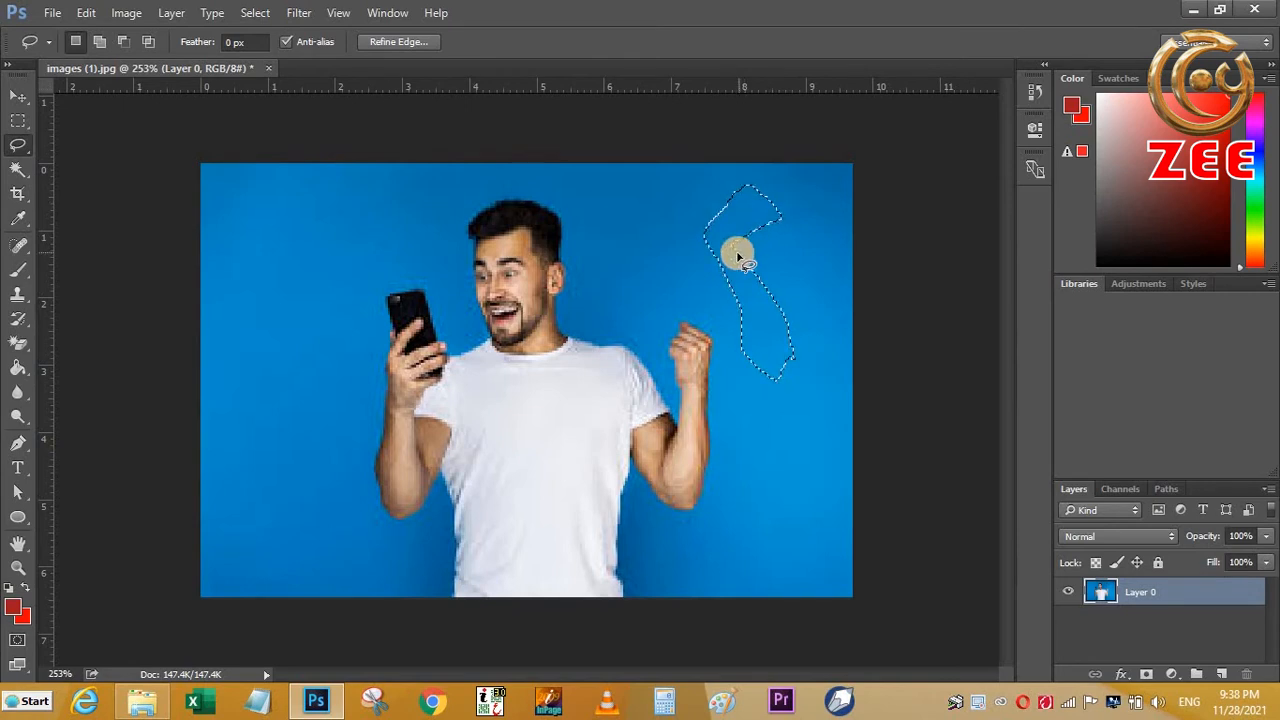
pyautogui.click(105, 45)
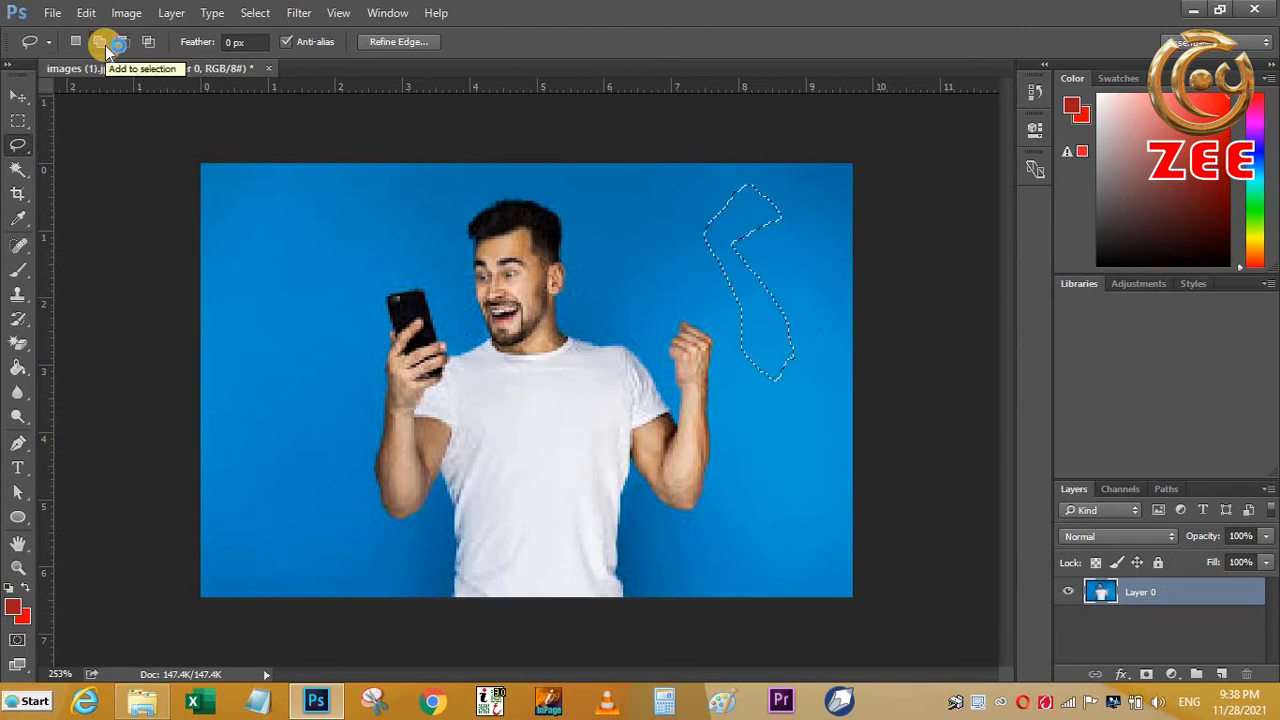
pyautogui.moveTo(678, 215); pyautogui.dragTo(654, 200)
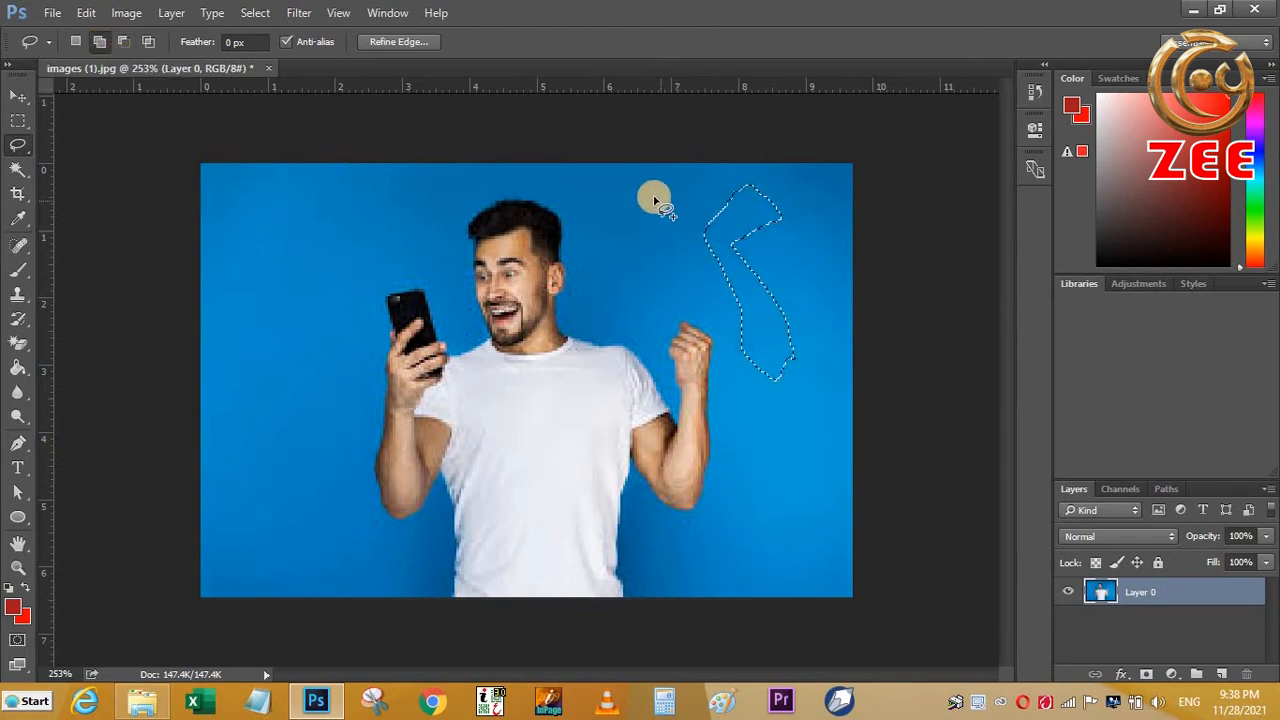
pyautogui.moveTo(737, 263)
pyautogui.mouseDown()
pyautogui.moveTo(645, 261)
pyautogui.moveTo(656, 203)
pyautogui.mouseUp()
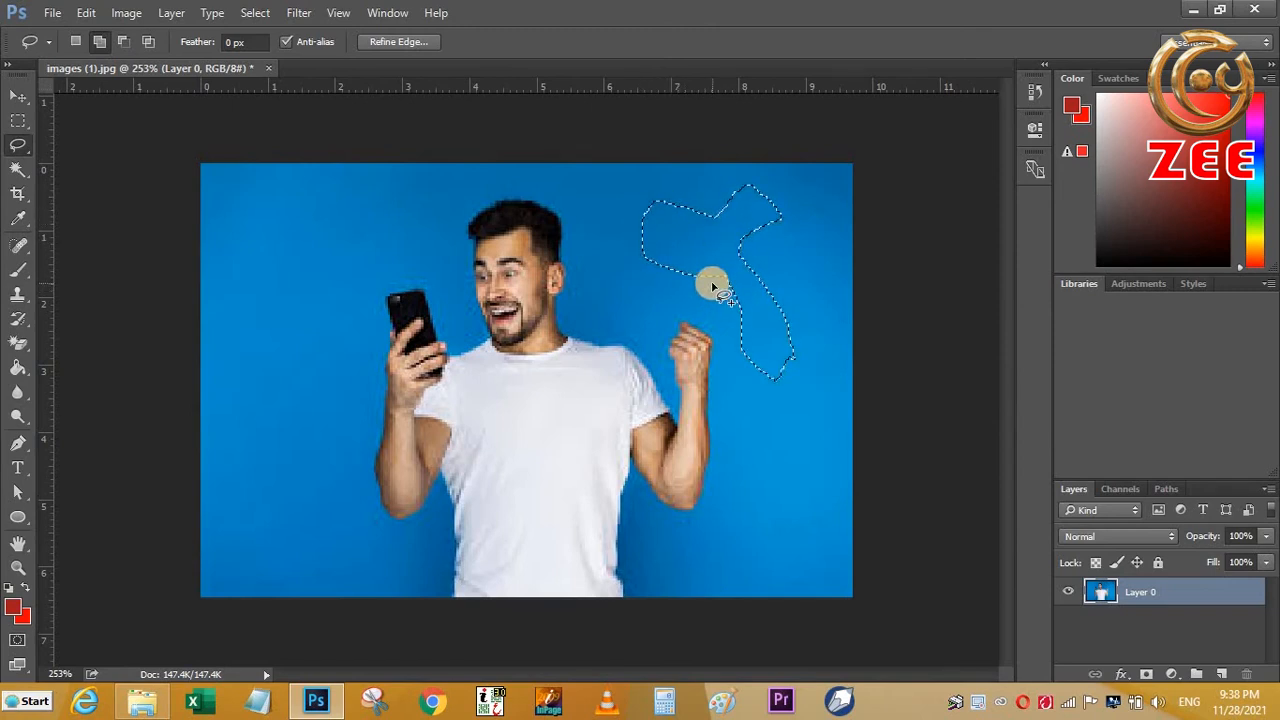
# - Set the foreground colour to blue 0054ff and fill the combined selection with it using the Paint Bucket
pyautogui.click(12, 605)
pyautogui.click(916, 318)
pyautogui.moveTo(882, 300); pyautogui.dragTo(958, 110)
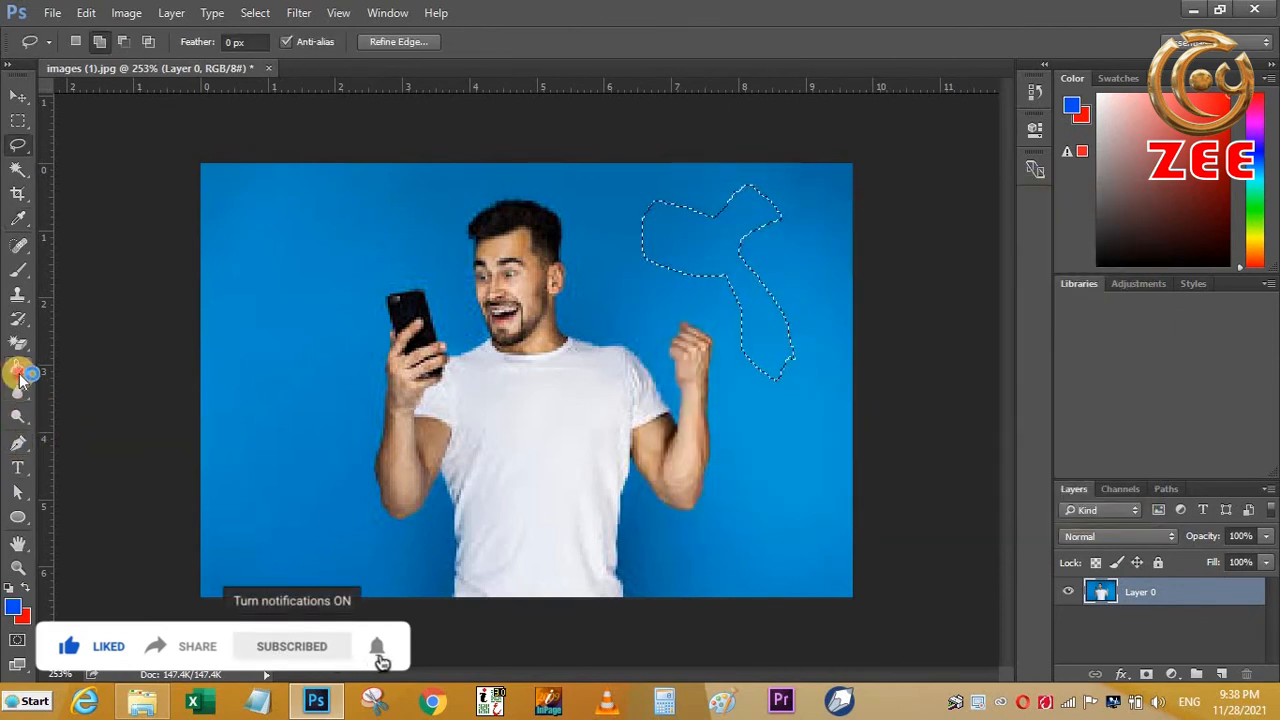
pyautogui.click(19, 373)
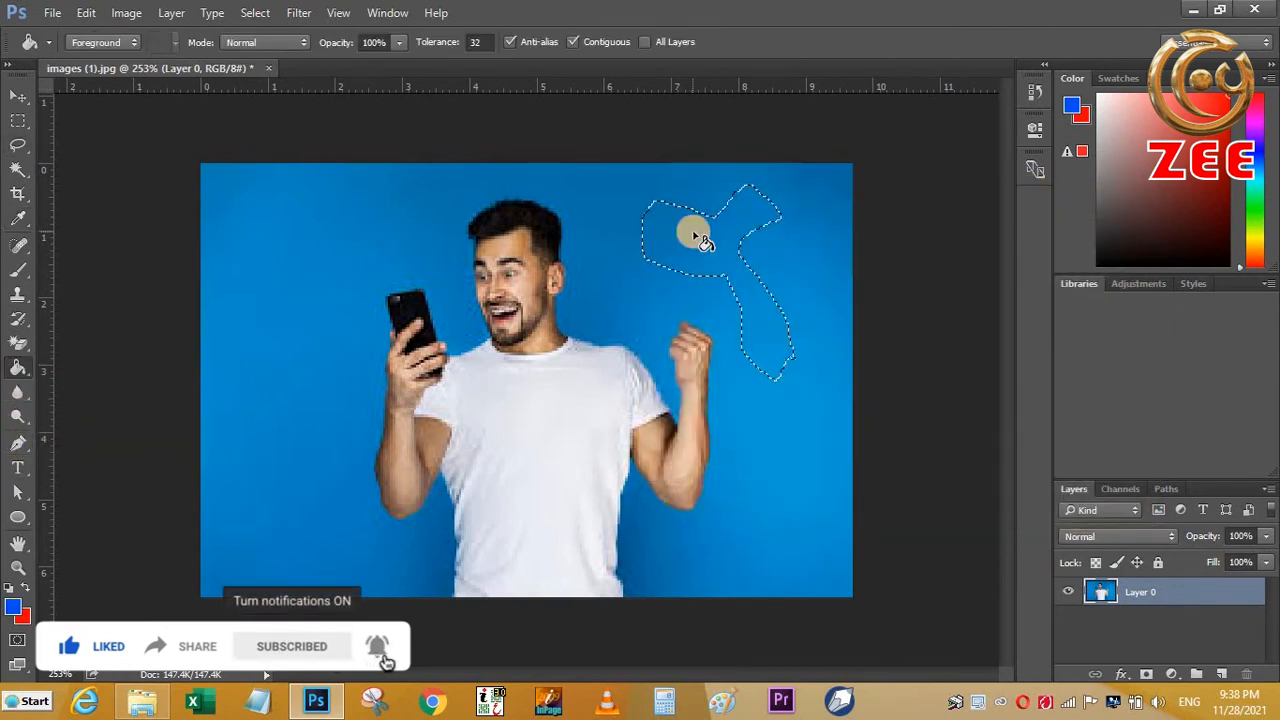
pyautogui.click(770, 358)
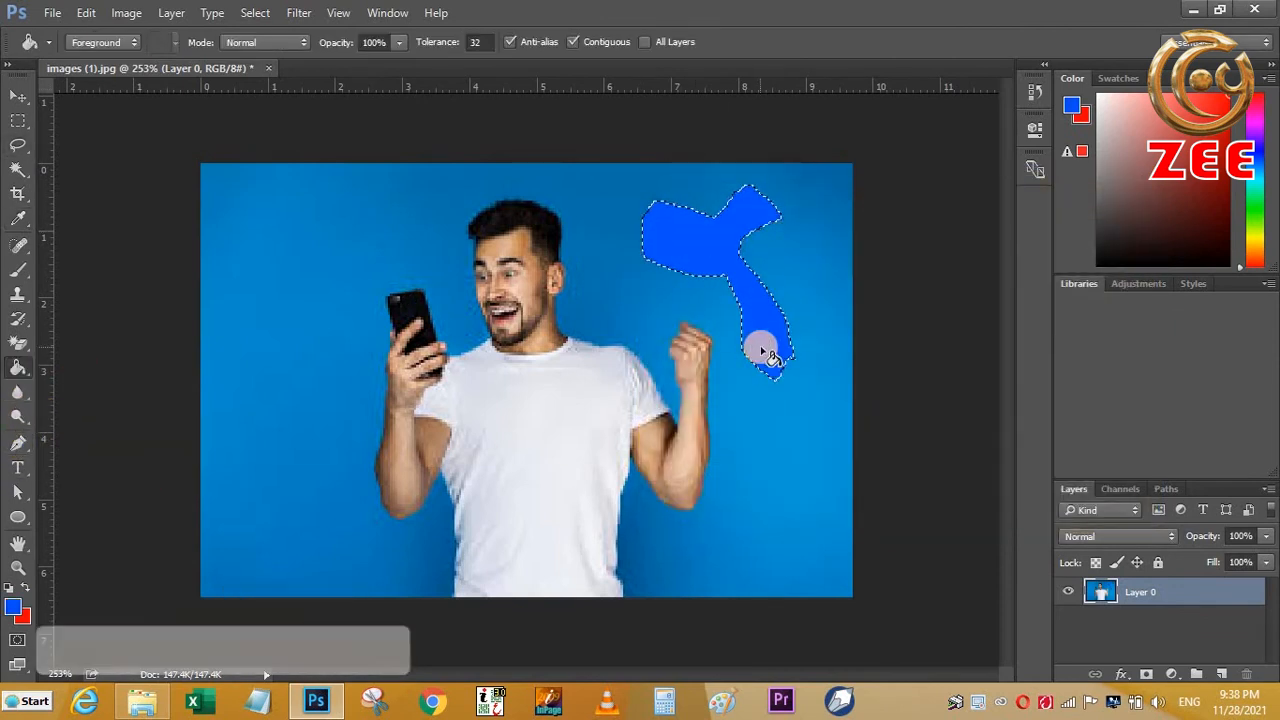
# - With the Lasso set to Subtract from selection, cut the upper branch and a sliver of the lower arm out of the blue shape's selection
pyautogui.click(740, 307)
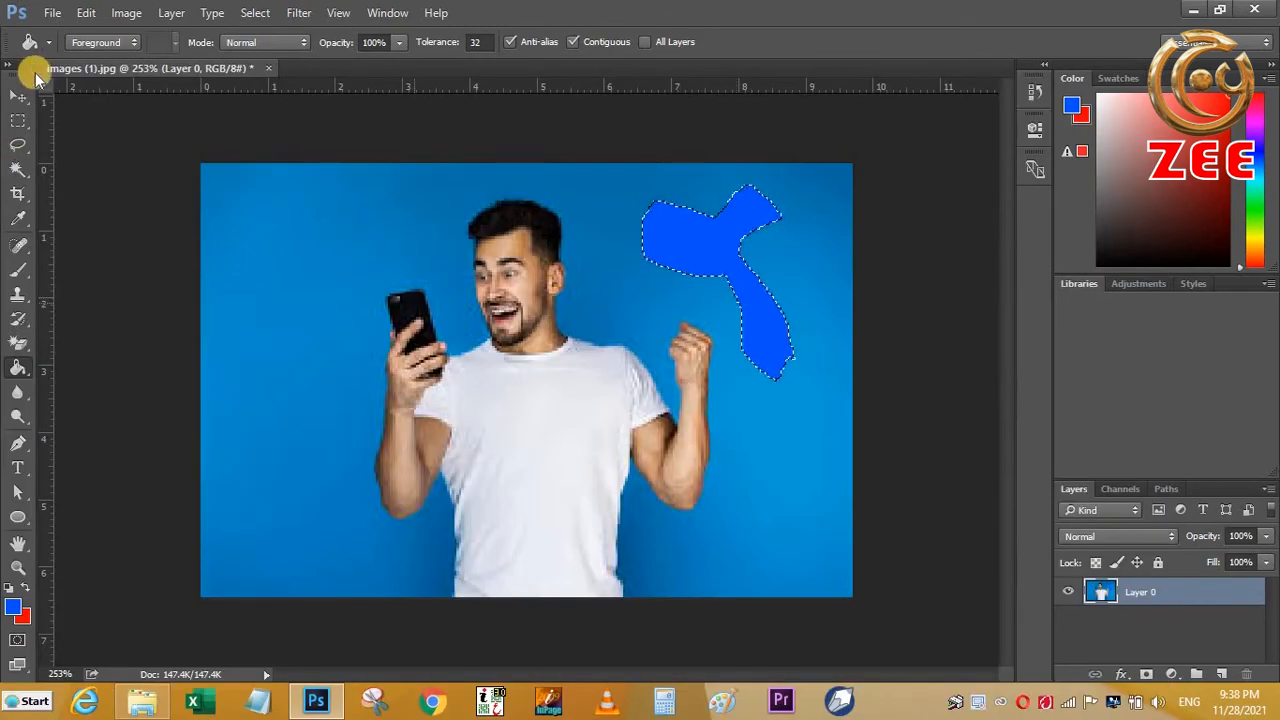
pyautogui.click(15, 148)
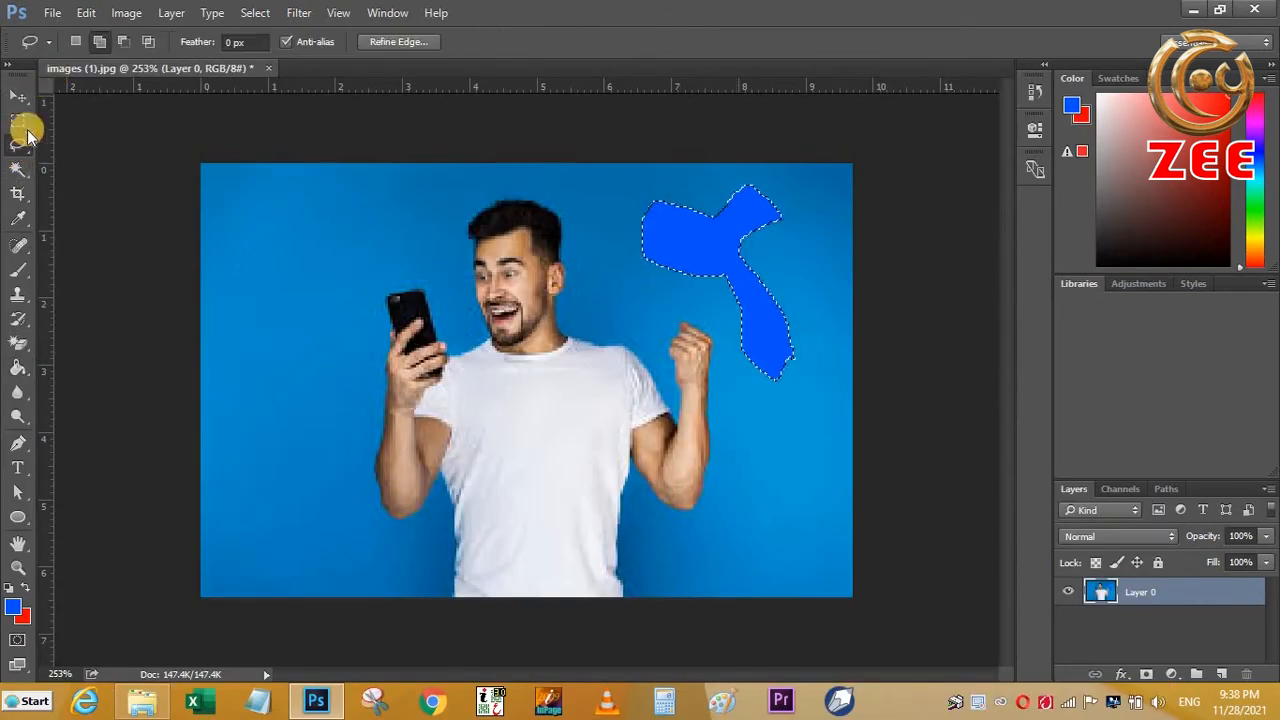
pyautogui.click(123, 41)
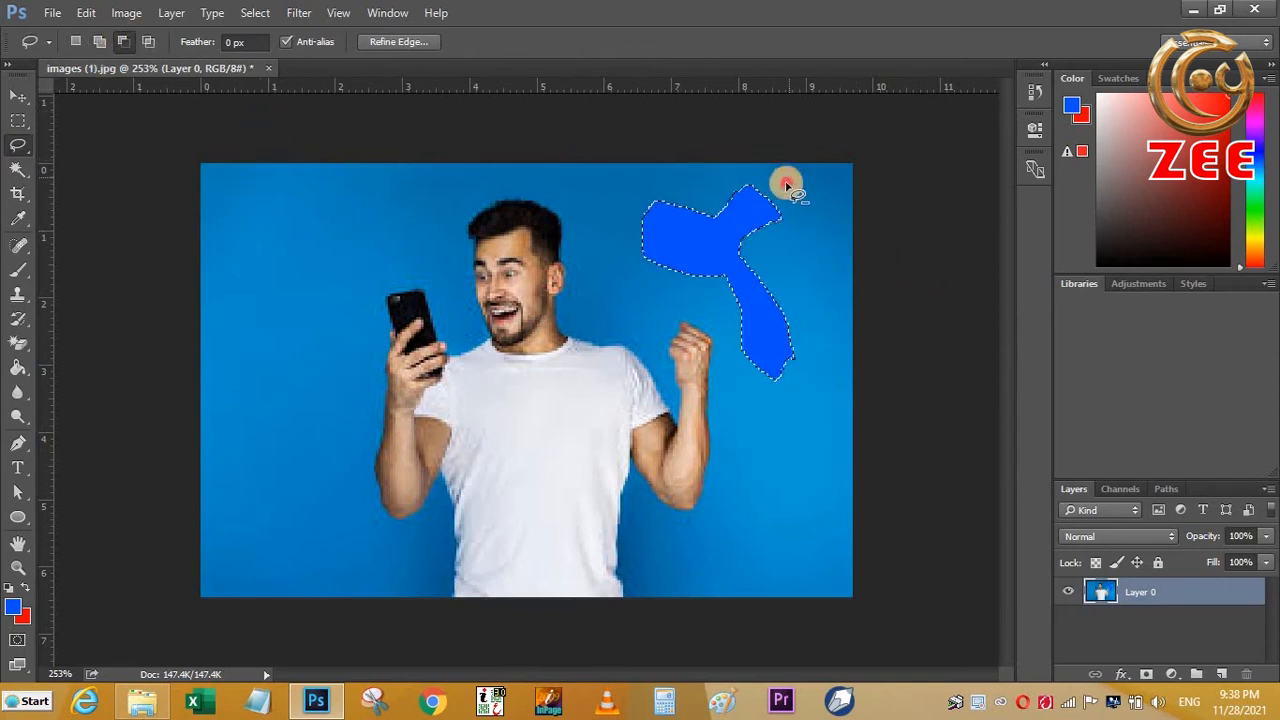
pyautogui.moveTo(742, 171); pyautogui.dragTo(805, 174)
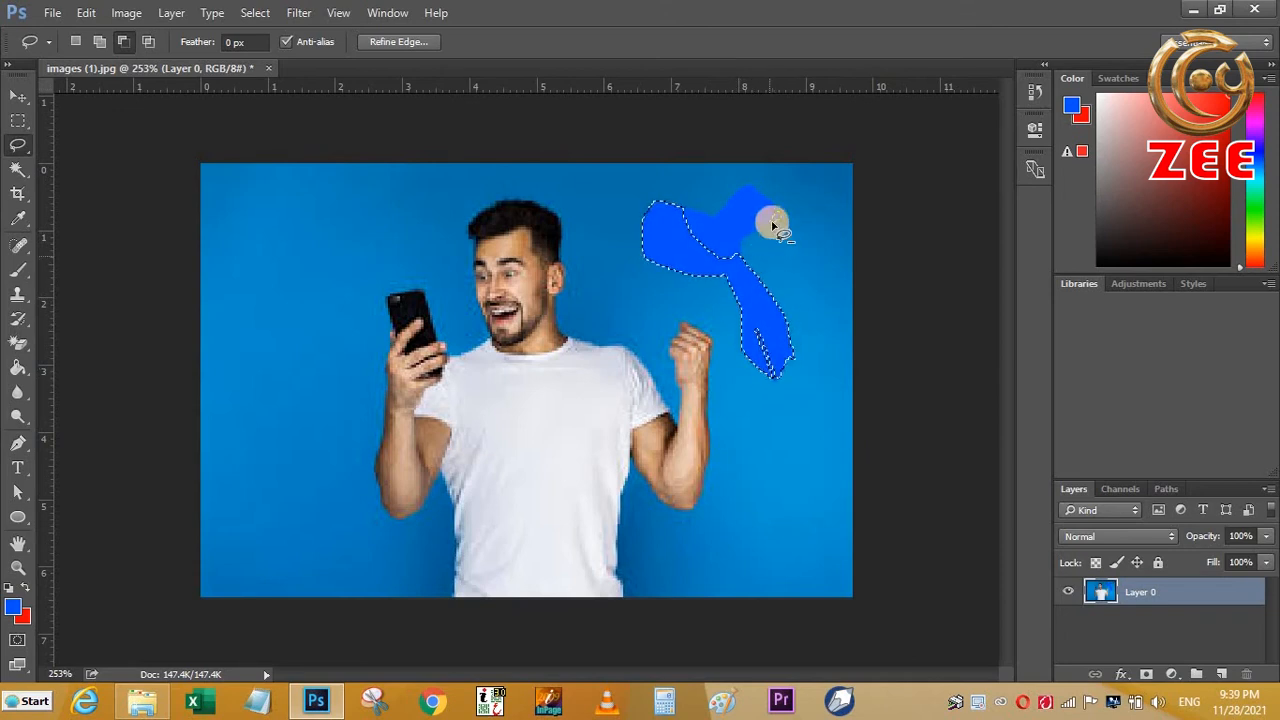
# - Use the Lasso's Intersect with selection mode to keep only a small area at the blue shape's end nearest the man's head
pyautogui.click(148, 41)
pyautogui.moveTo(607, 202)
pyautogui.mouseDown()
pyautogui.moveTo(687, 250)
pyautogui.moveTo(683, 268)
pyautogui.moveTo(577, 229)
pyautogui.moveTo(577, 203)
pyautogui.moveTo(608, 203)
pyautogui.mouseUp()
pyautogui.moveTo(657, 253); pyautogui.dragTo(659, 257)
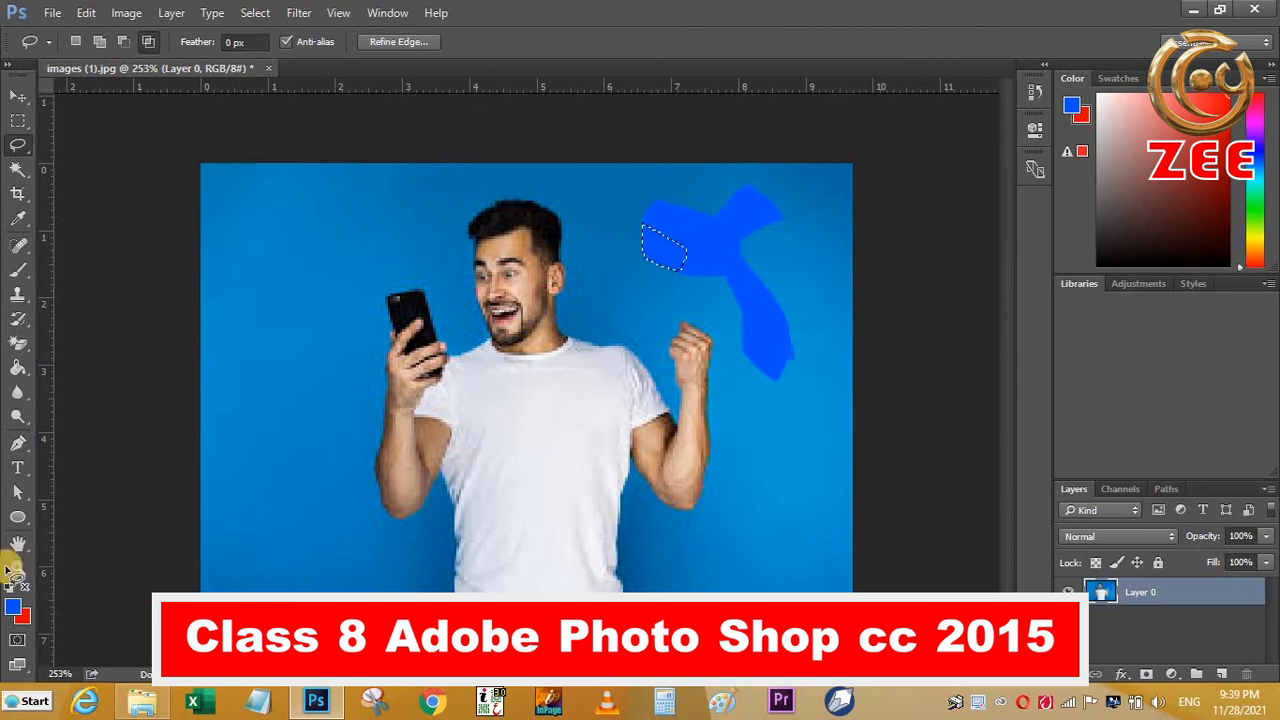
# - Deselect the small area and trace the man's outline, including his phone and raised fist, with the Magnetic Lasso as a closed selection
pyautogui.click(24, 150)
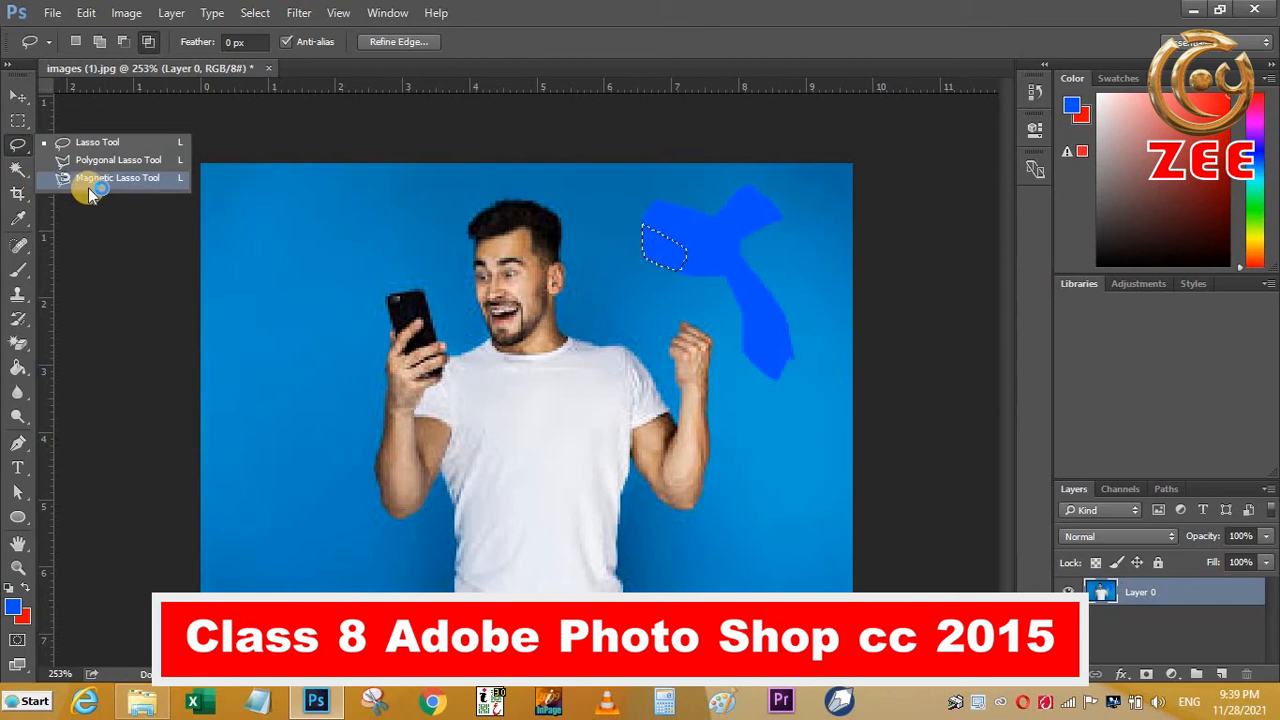
pyautogui.click(89, 180)
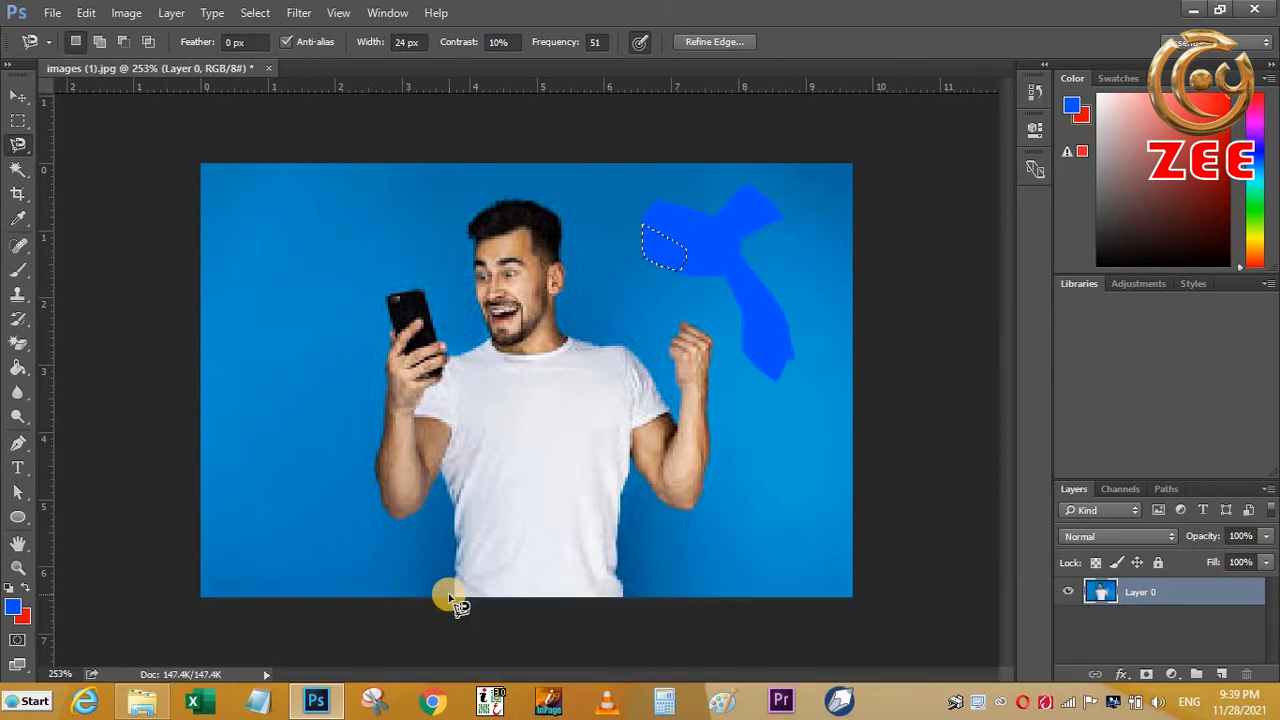
pyautogui.hotkey('ctrl', 'd')
pyautogui.click(455, 593)
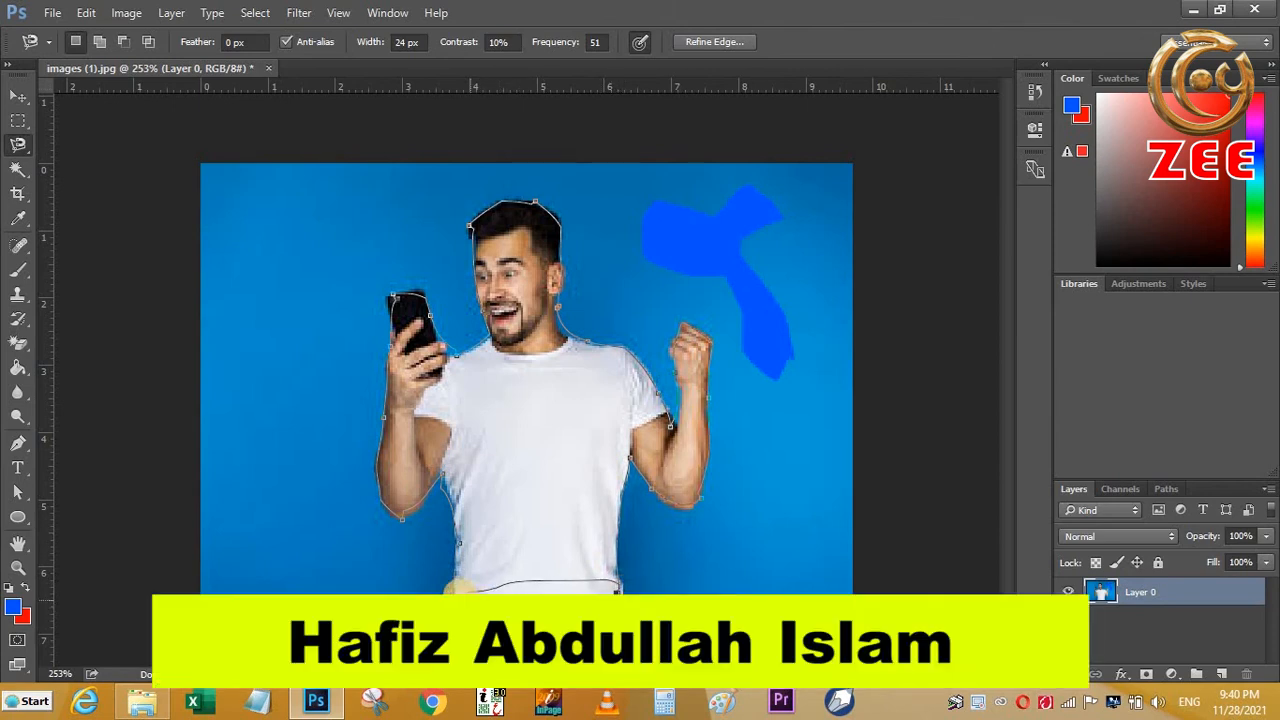
pyautogui.click(450, 588)
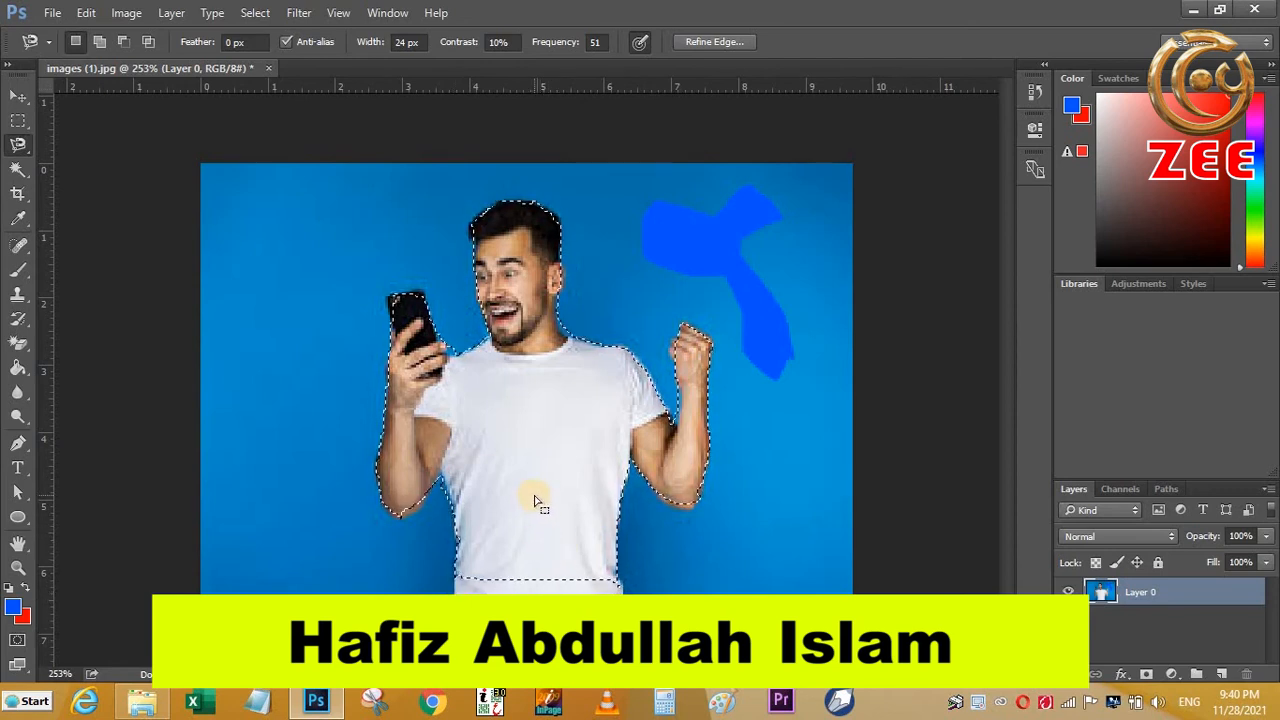
# - Shift the selected man slightly to the left in the photo and apply Auto Tone to the selection
pyautogui.press('v')
pyautogui.moveTo(622, 496)
pyautogui.mouseDown()
pyautogui.moveTo(672, 468)
pyautogui.moveTo(555, 500)
pyautogui.moveTo(531, 493)
pyautogui.mouseUp()
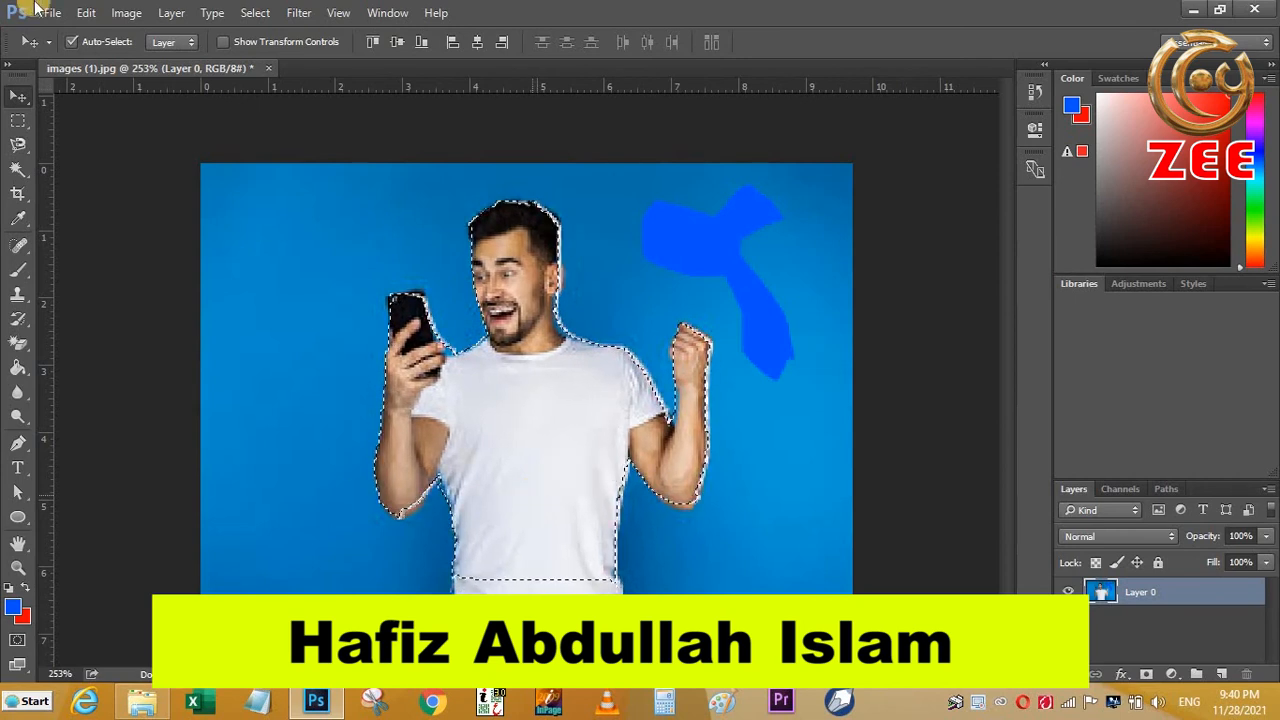
pyautogui.click(130, 13)
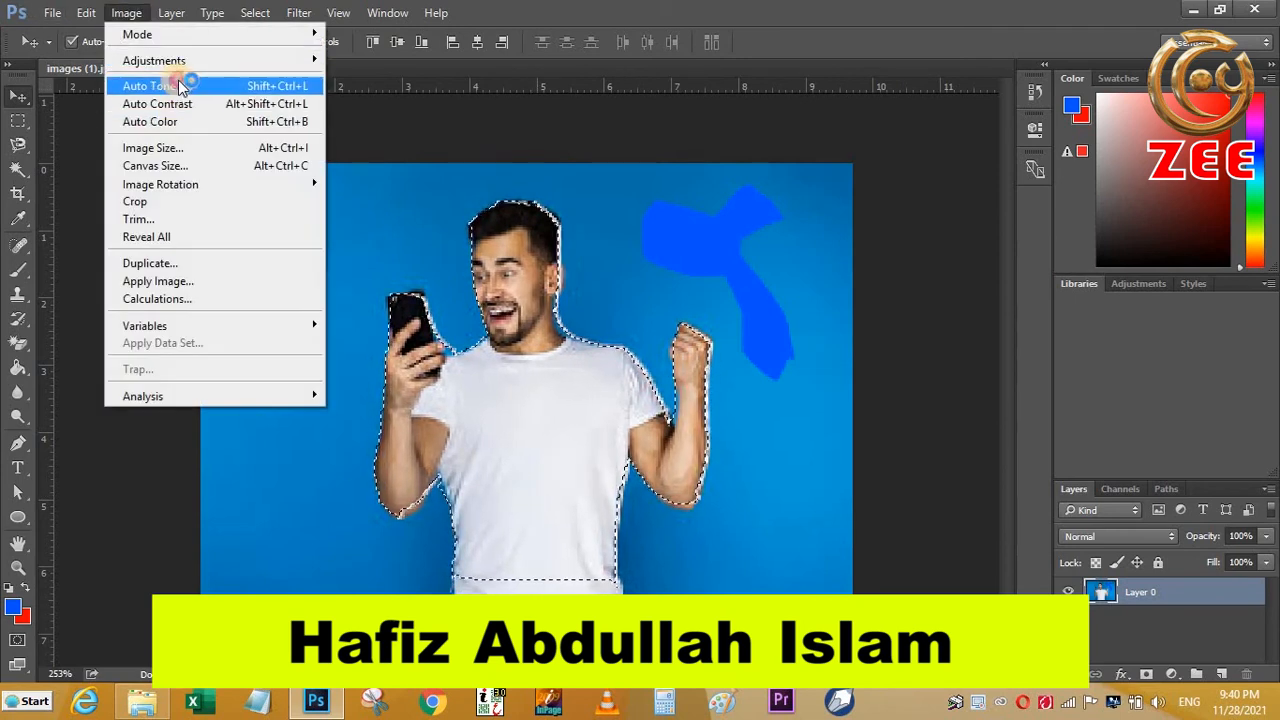
pyautogui.click(166, 86)
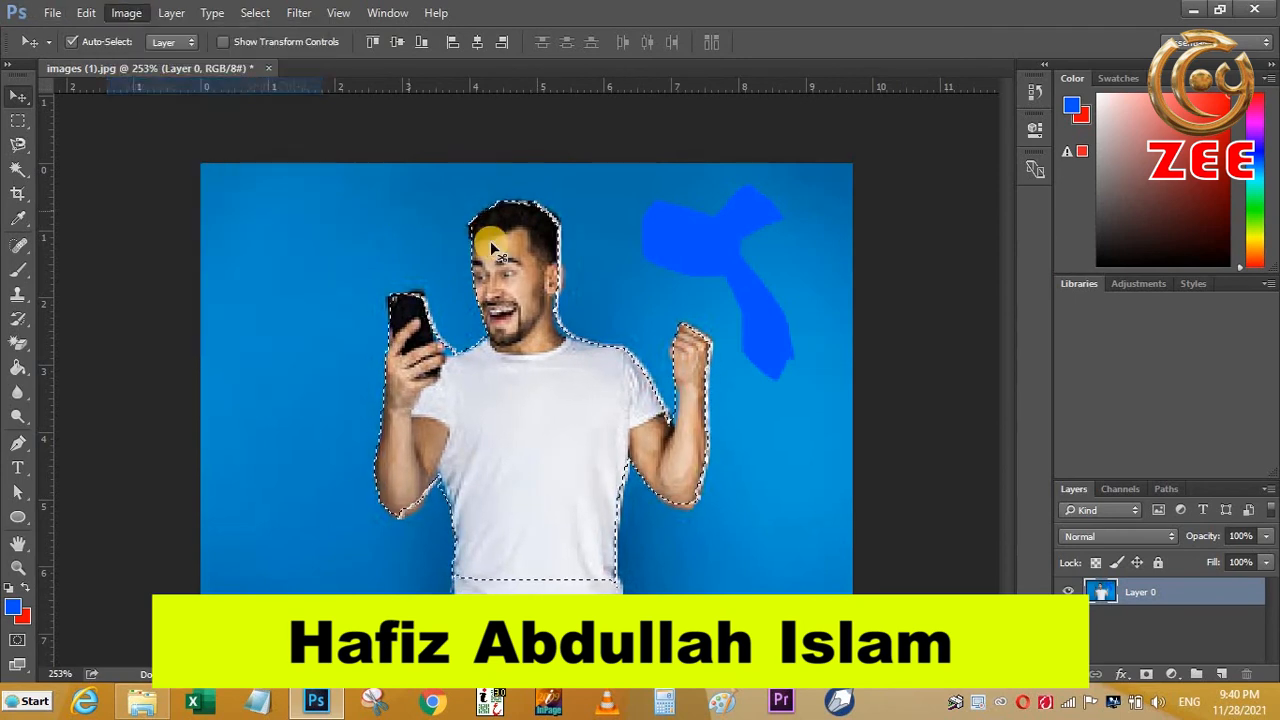
# - Apply a Brightness/Contrast adjustment to the selected man with brightness 150
pyautogui.click(126, 13)
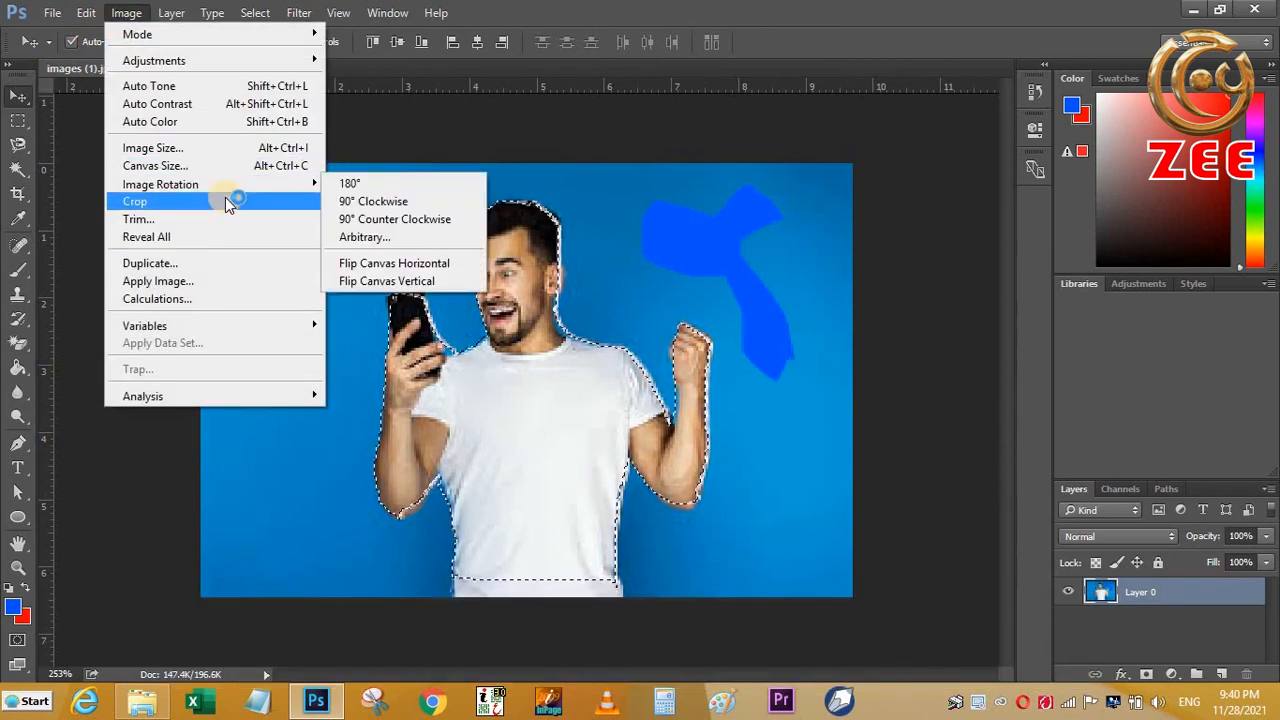
pyautogui.moveTo(250, 62)
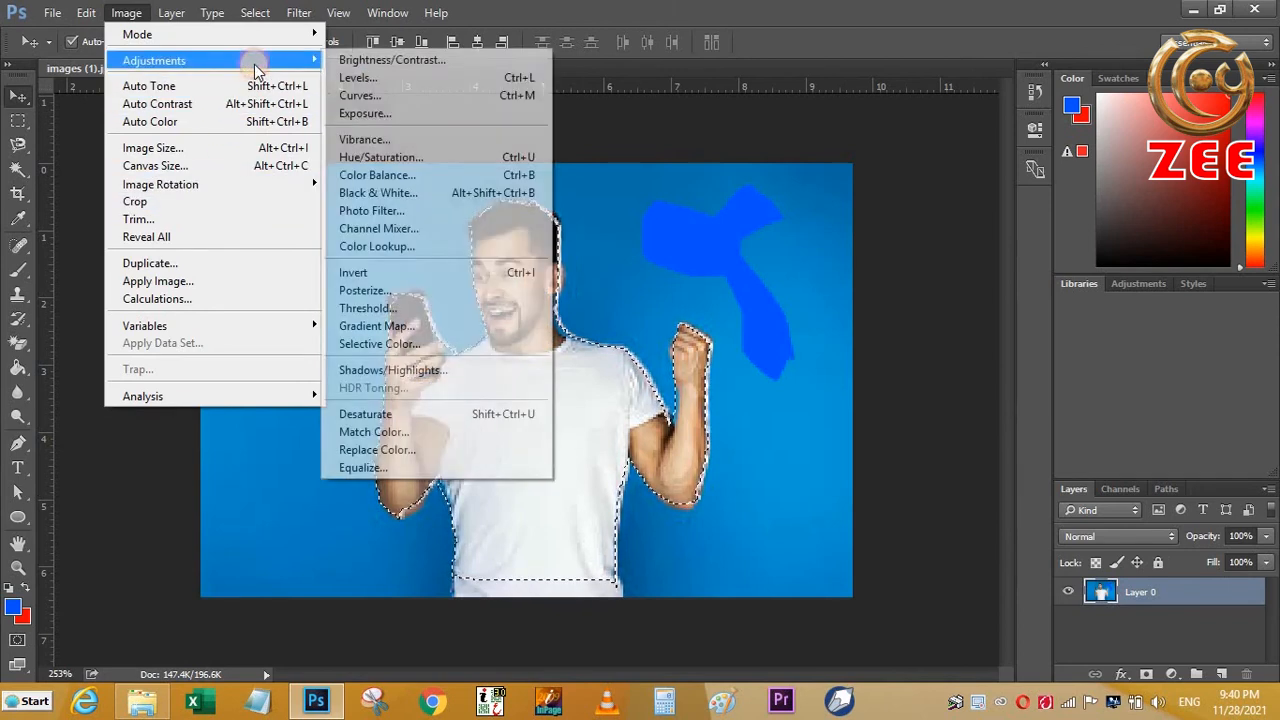
pyautogui.click(392, 60)
pyautogui.moveTo(591, 237); pyautogui.dragTo(689, 237)
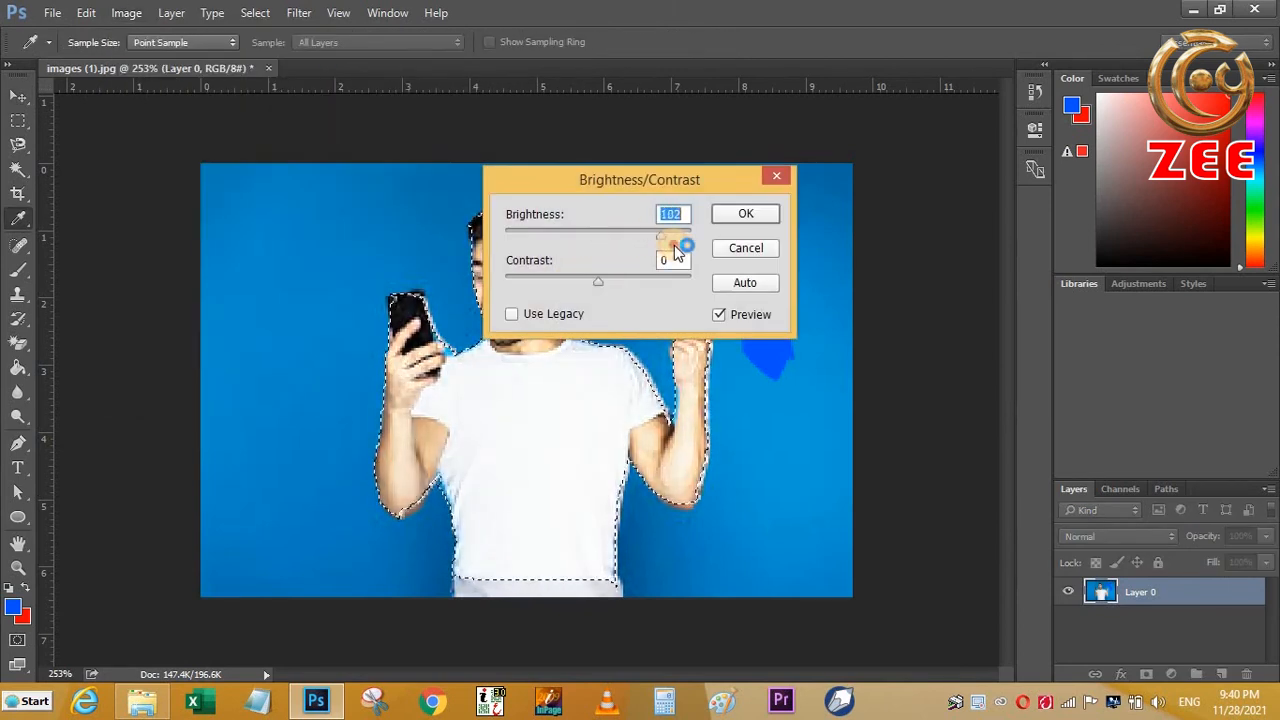
pyautogui.click(740, 213)
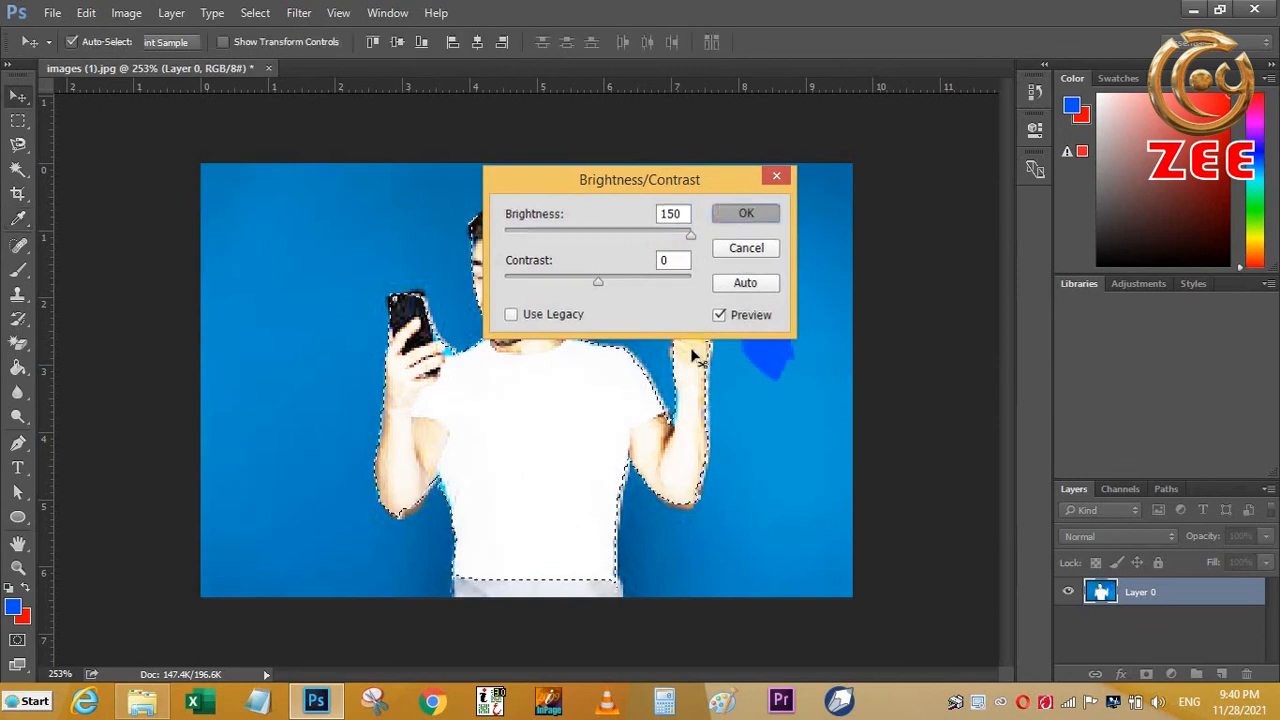
# - Apply a second Brightness/Contrast adjustment to the selected man with brightness -150 and contrast -50
pyautogui.click(133, 13)
pyautogui.moveTo(251, 60)
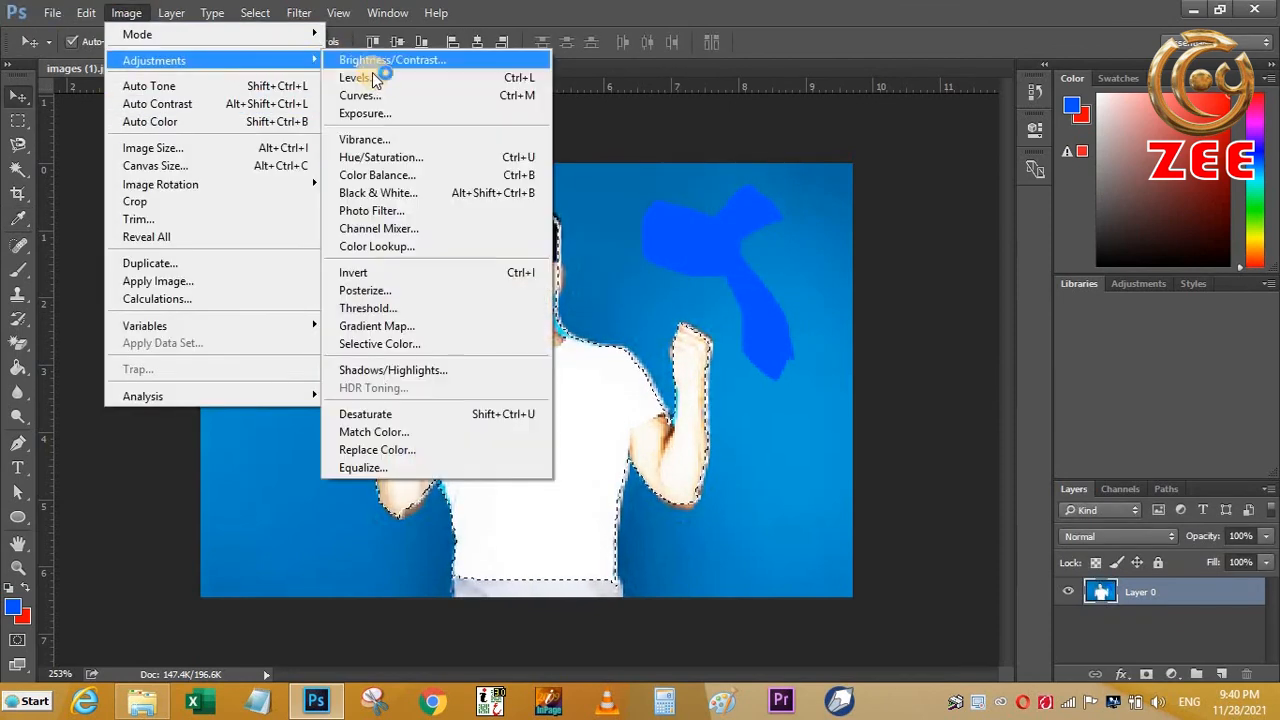
pyautogui.click(385, 60)
pyautogui.moveTo(591, 234); pyautogui.dragTo(506, 236)
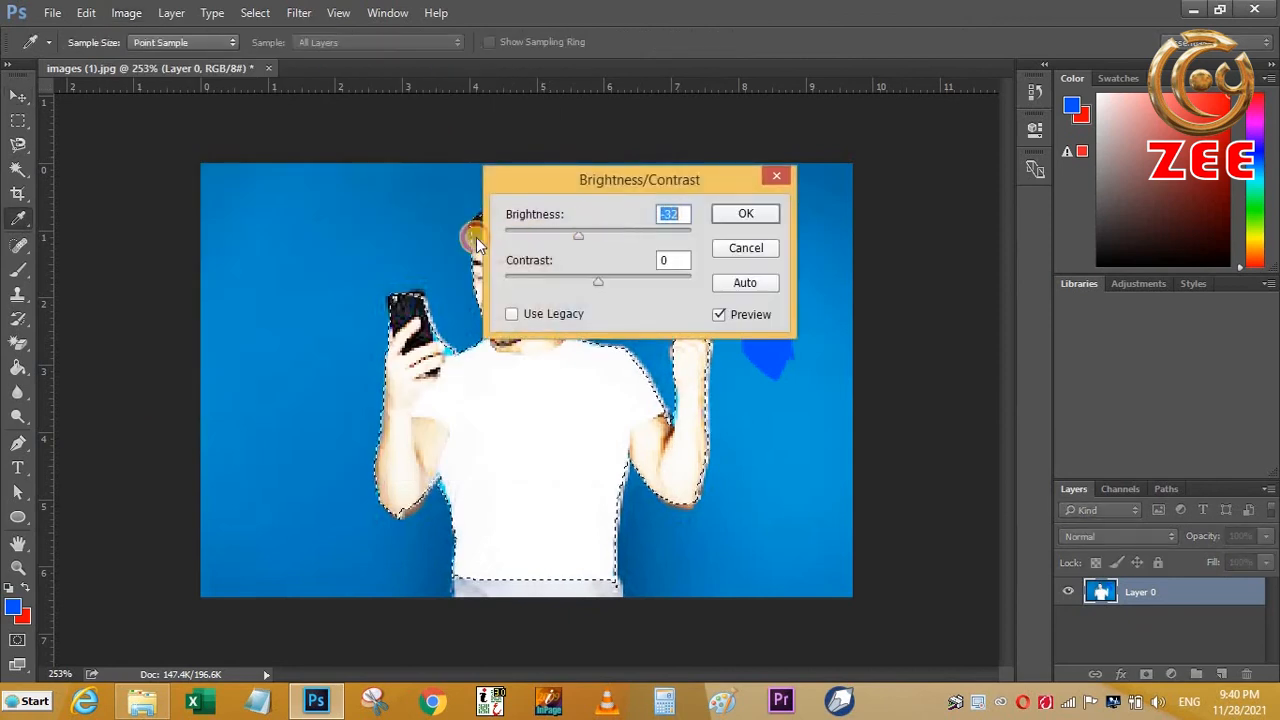
pyautogui.moveTo(583, 279); pyautogui.dragTo(481, 285)
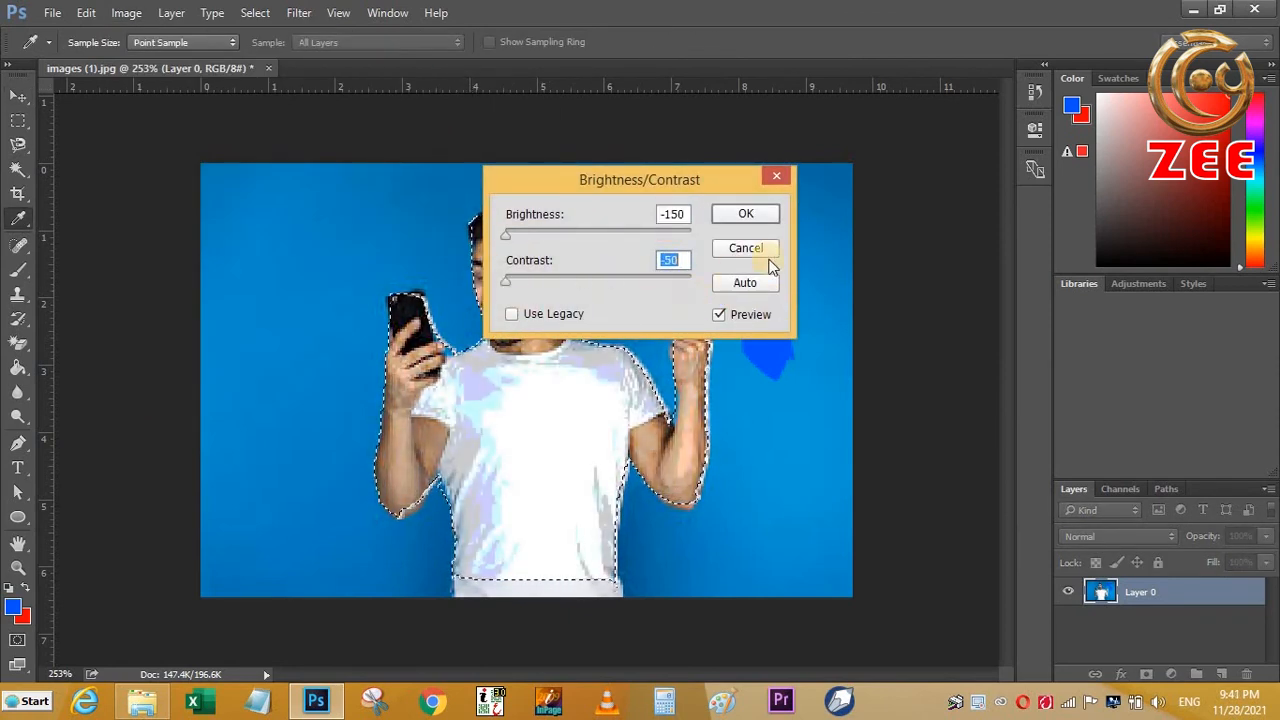
pyautogui.click(746, 214)
pyautogui.press('v')
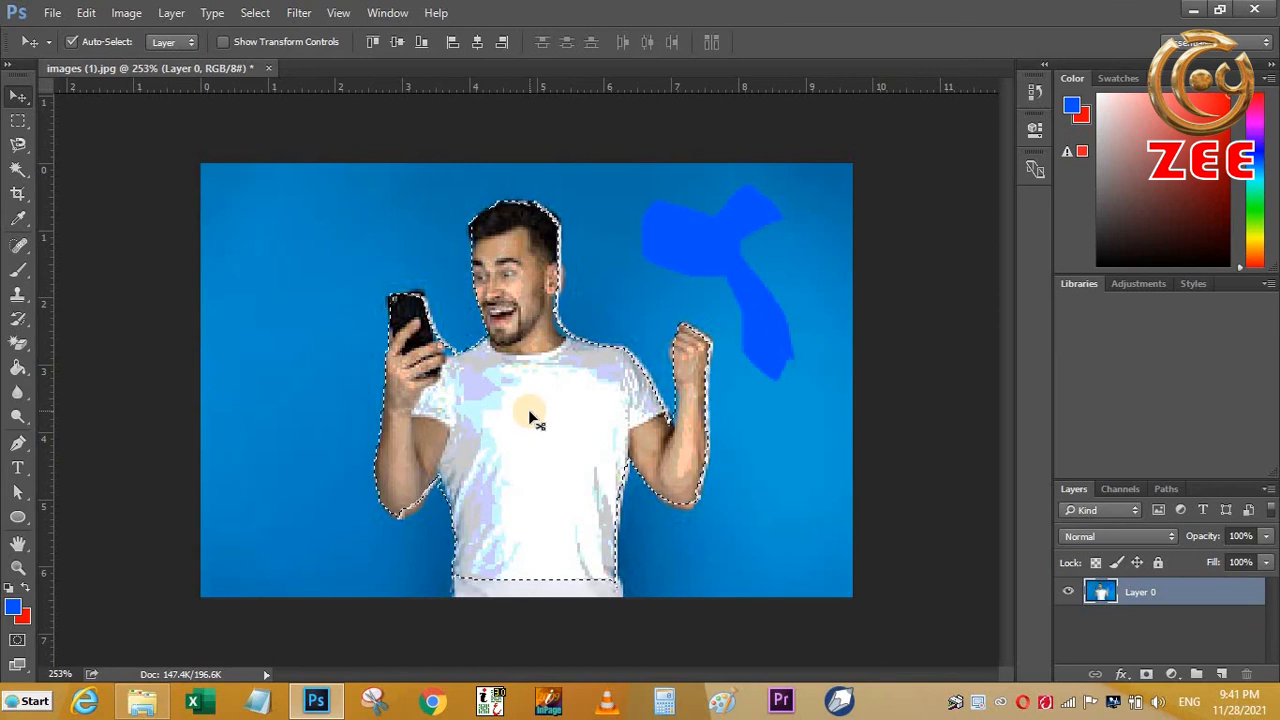
# - Draw an angular selection in the blue background beside the man's phone with the Polygonal Lasso
pyautogui.moveTo(18, 149); pyautogui.dragTo(41, 162)
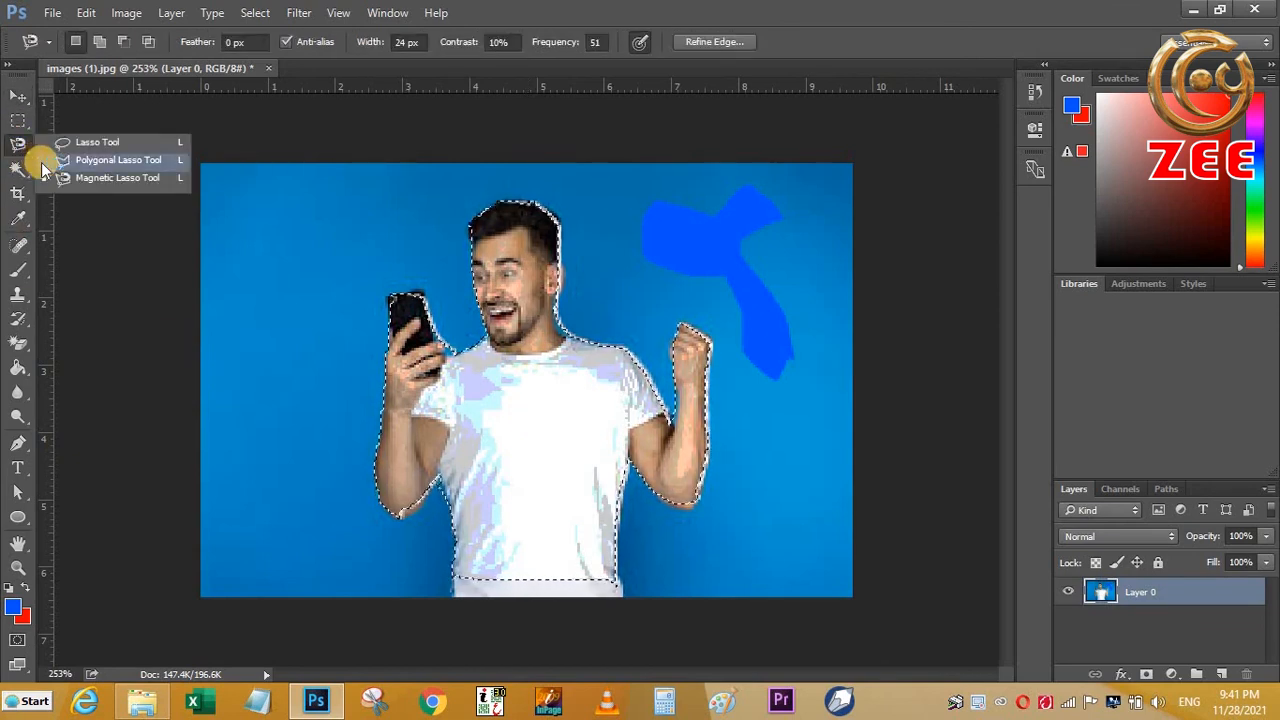
pyautogui.click(41, 162)
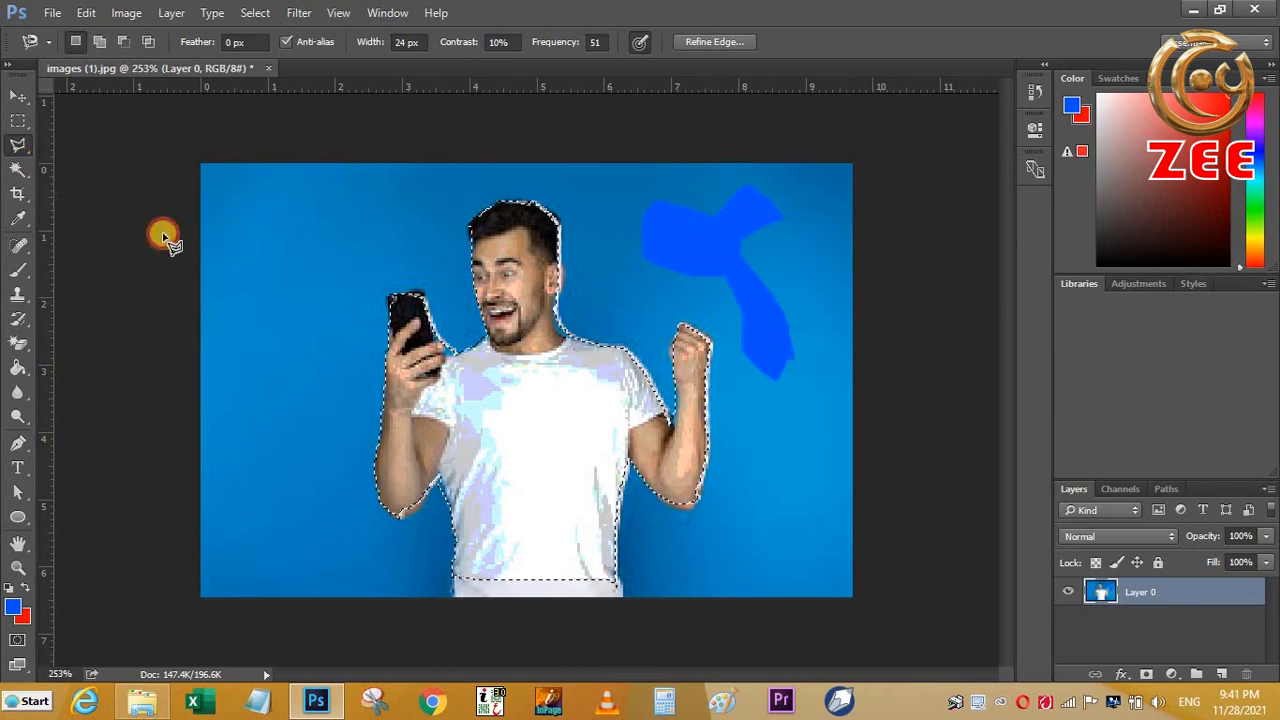
pyautogui.click(275, 259)
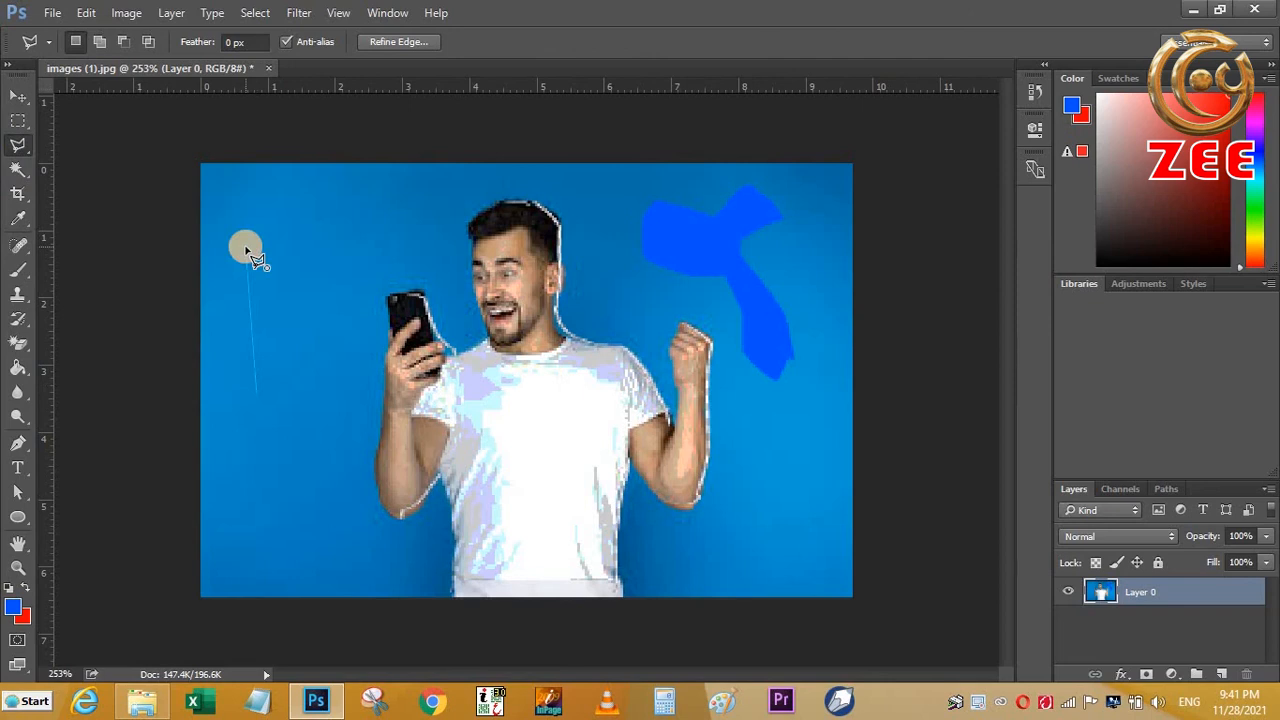
pyautogui.click(276, 259)
pyautogui.click(306, 323)
pyautogui.click(257, 445)
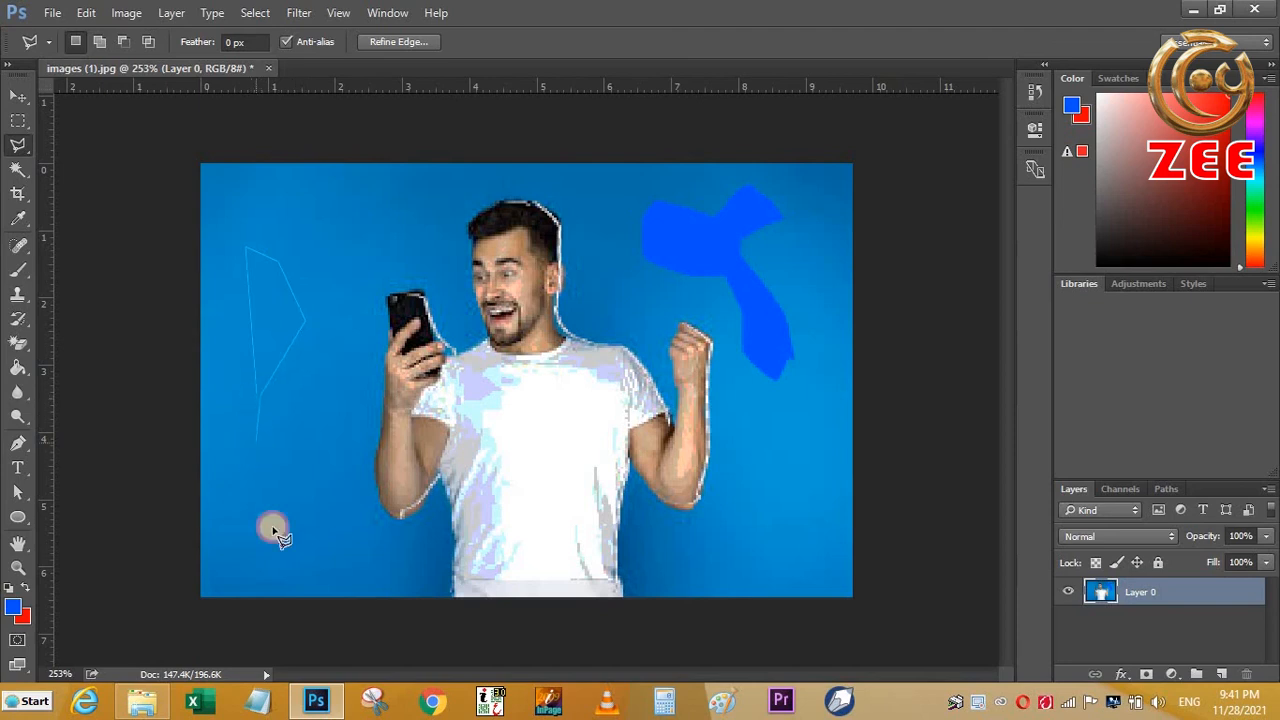
pyautogui.rightClick(285, 474)
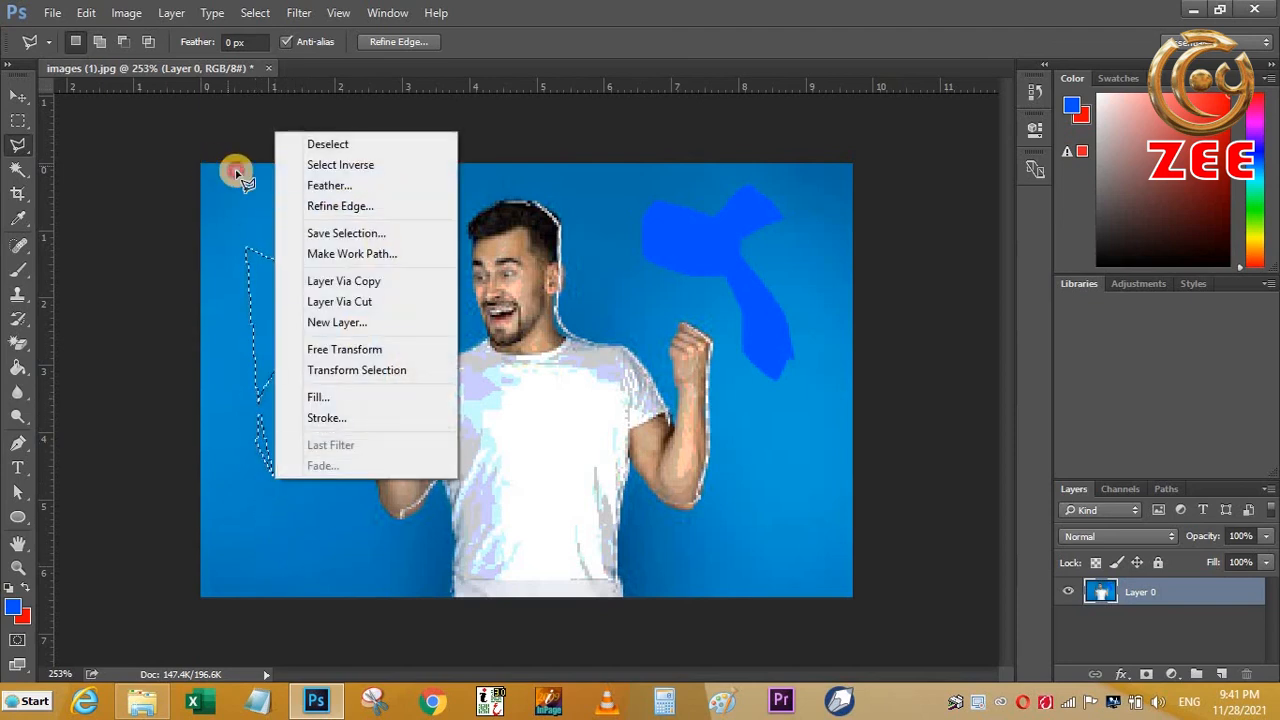
pyautogui.click(240, 178)
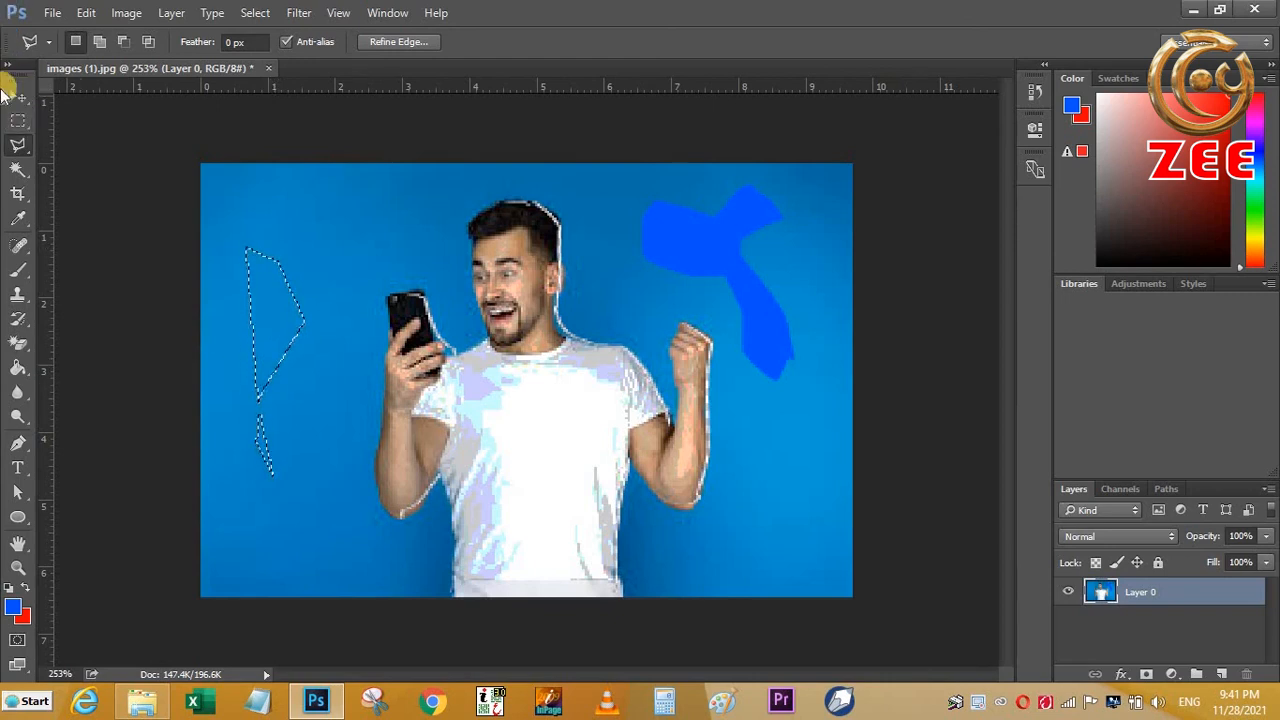
# - Try to draw a freeform area in the background above the phone with the Lasso in Intersect with selection mode
pyautogui.click(27, 152)
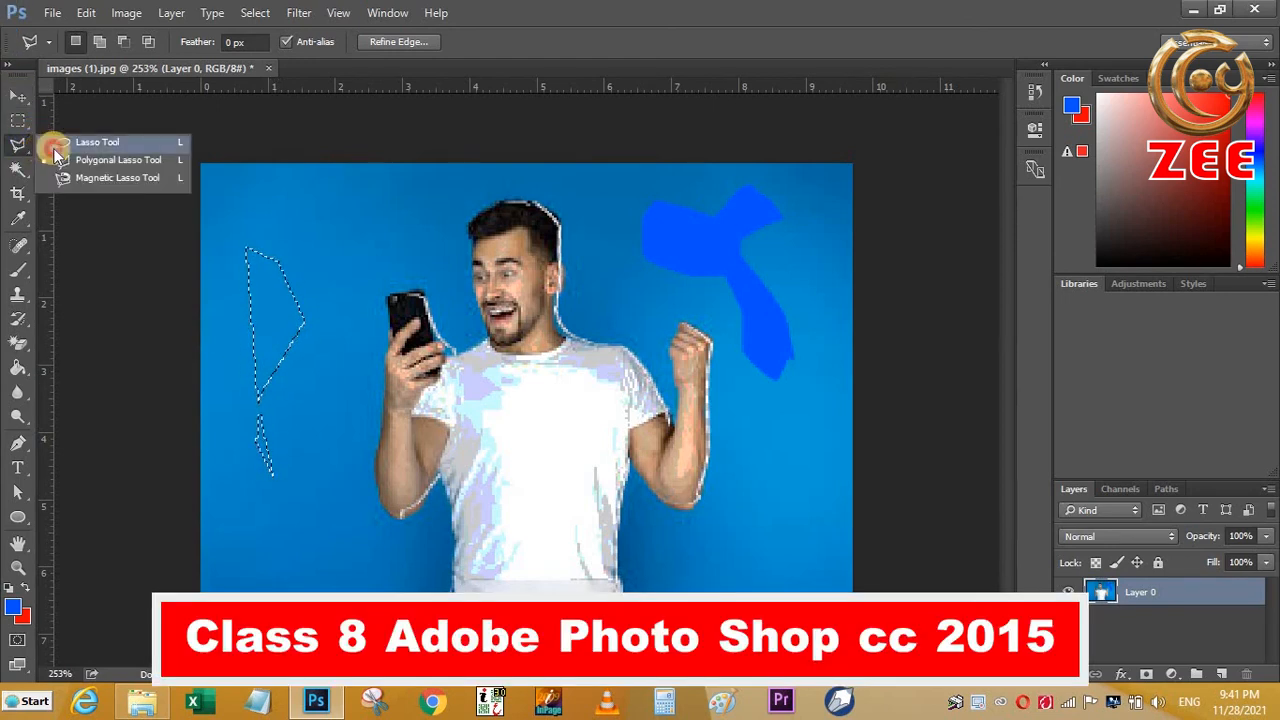
pyautogui.click(60, 145)
pyautogui.moveTo(303, 208)
pyautogui.mouseDown()
pyautogui.moveTo(370, 258)
pyautogui.moveTo(348, 257)
pyautogui.mouseUp()
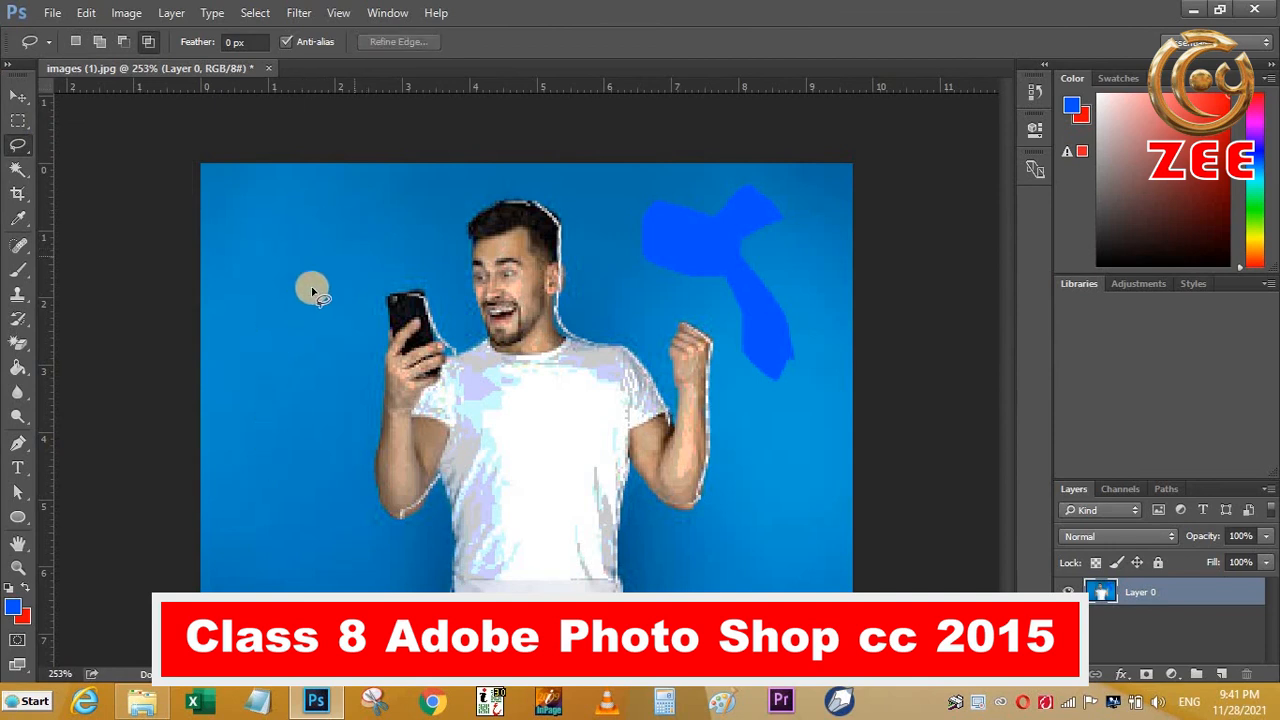
# - Try to outline a new straight-edged selection in the background beside the phone with the Polygonal Lasso
pyautogui.click(15, 152)
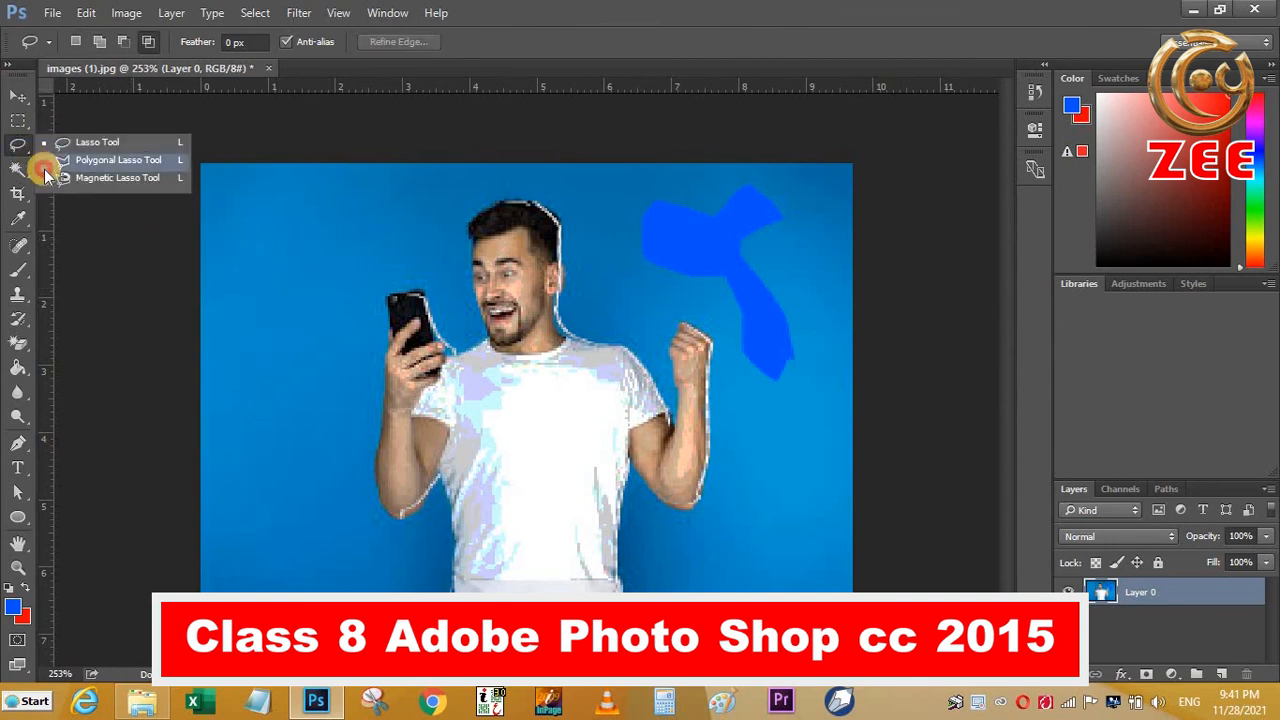
pyautogui.click(48, 158)
pyautogui.click(273, 392)
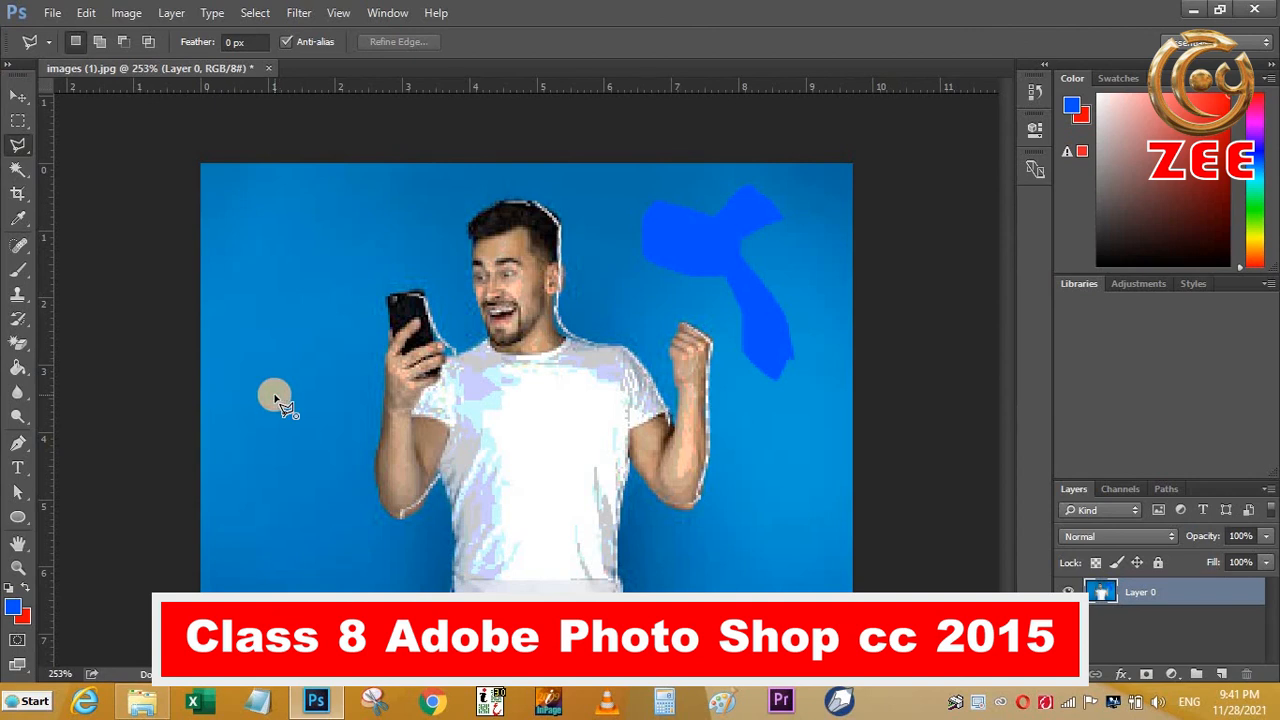
pyautogui.doubleClick(298, 286)
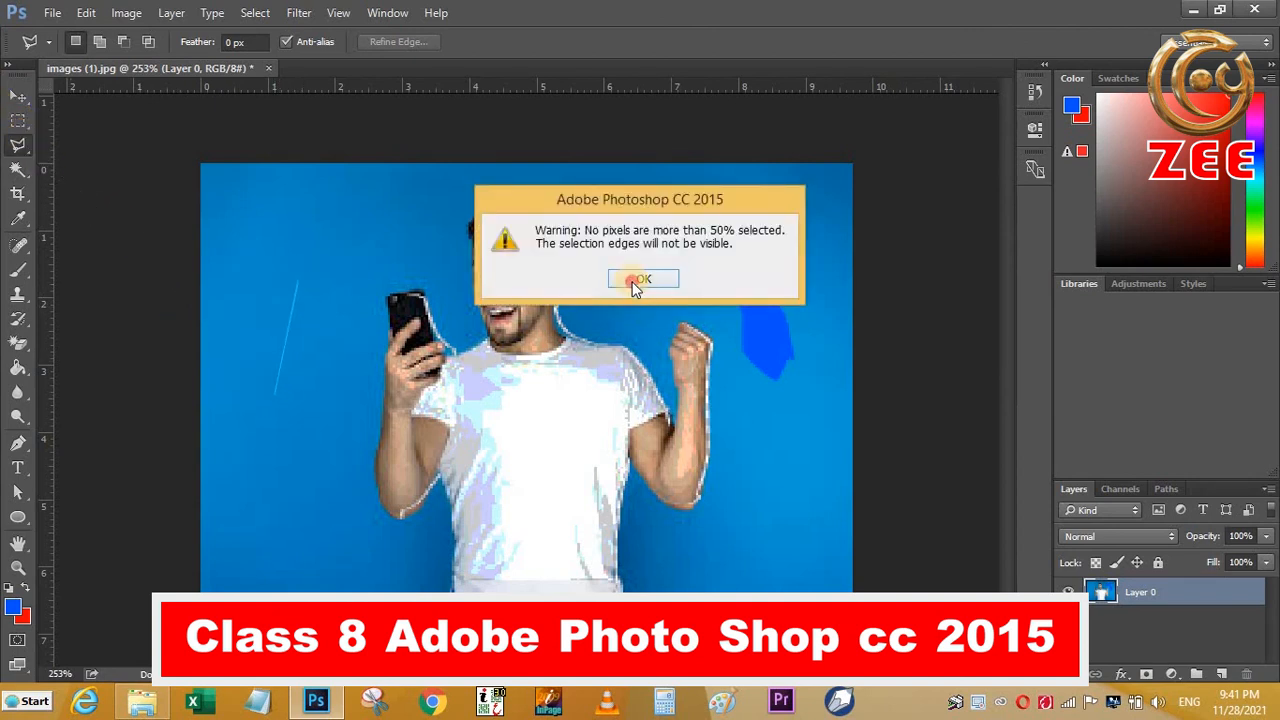
pyautogui.click(633, 281)
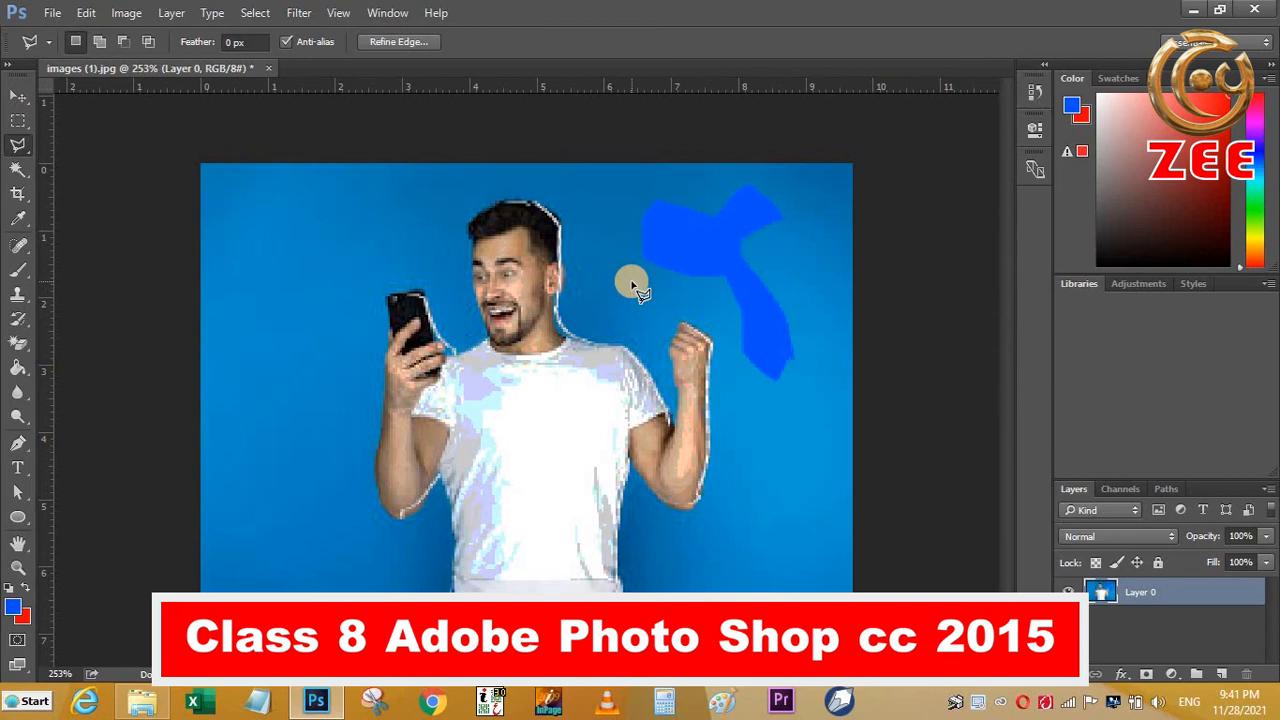